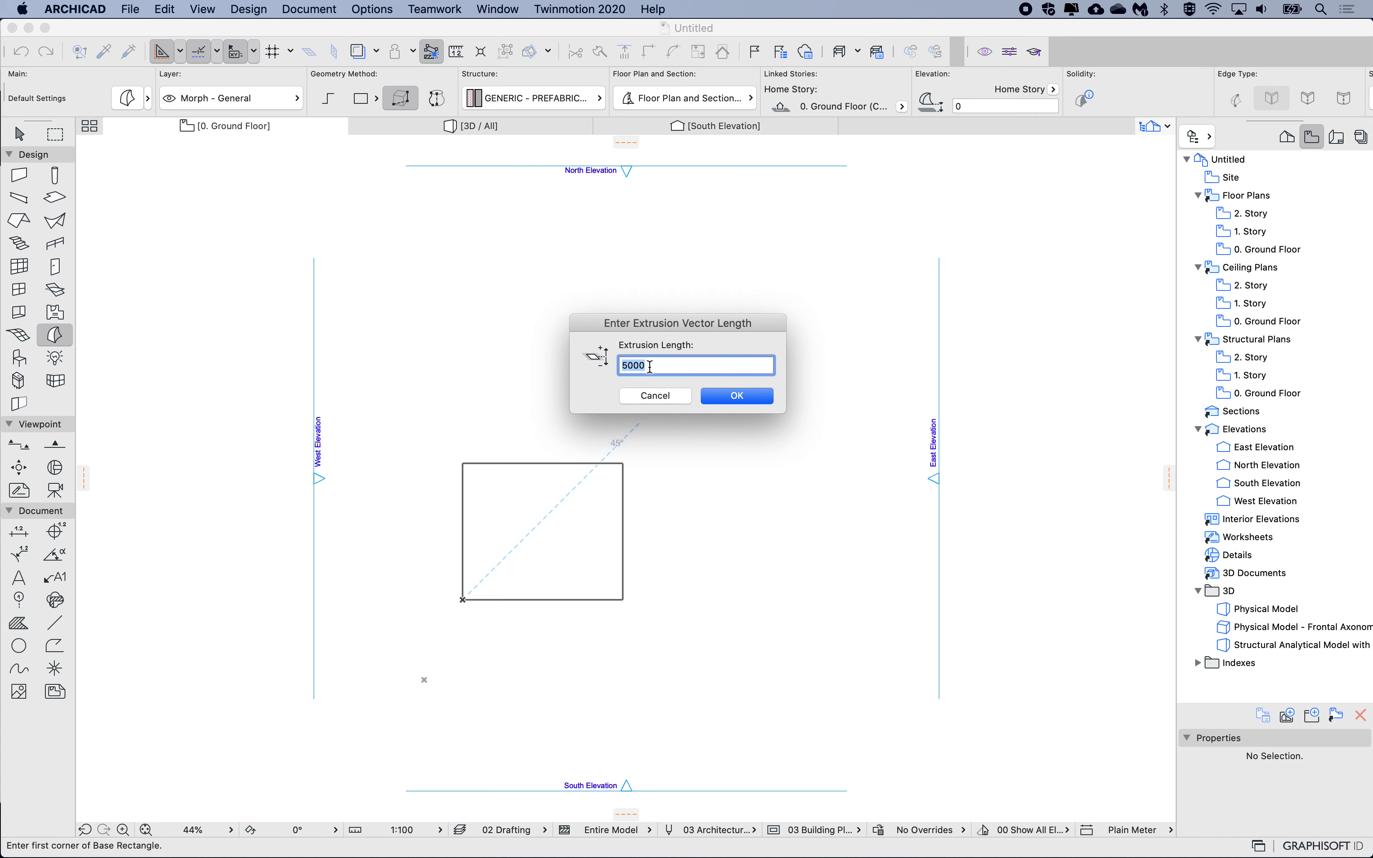
Step: Extrude the rectangular morph base with a length of 5000 and show the resulting block in the 3D view
left_click(737, 397)
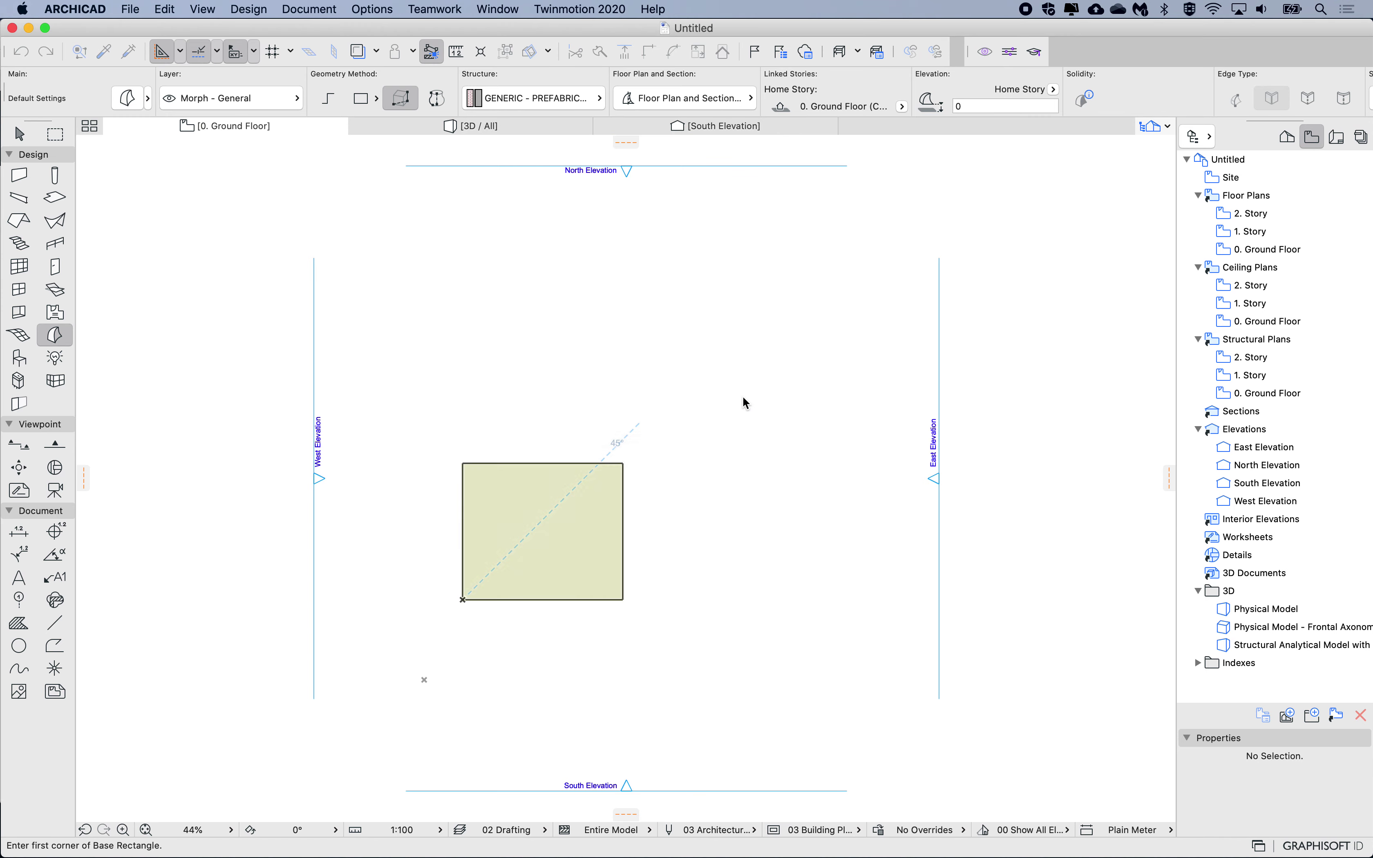
left_click(464, 130)
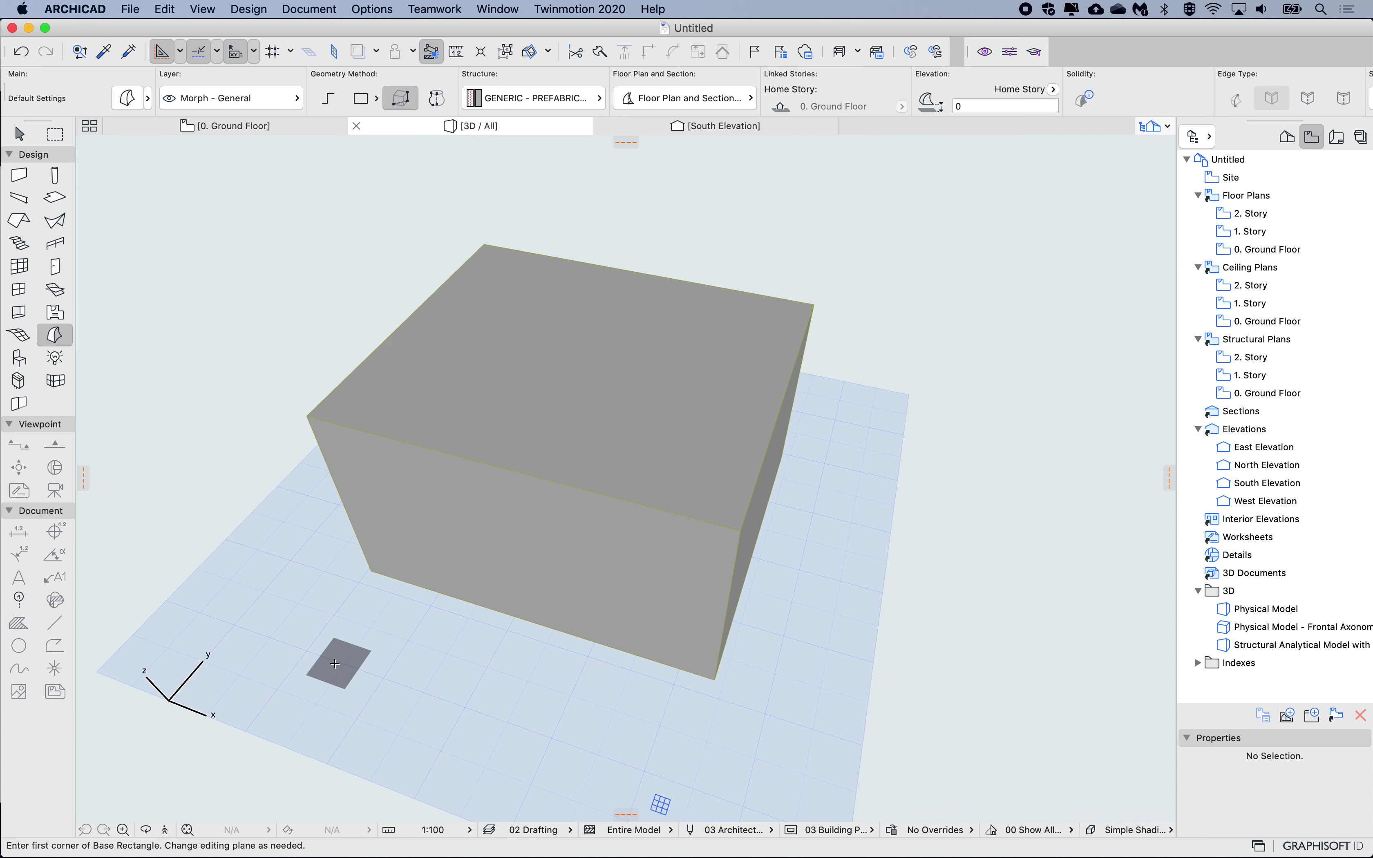
scroll(563, 515, "down", 5, "shift")
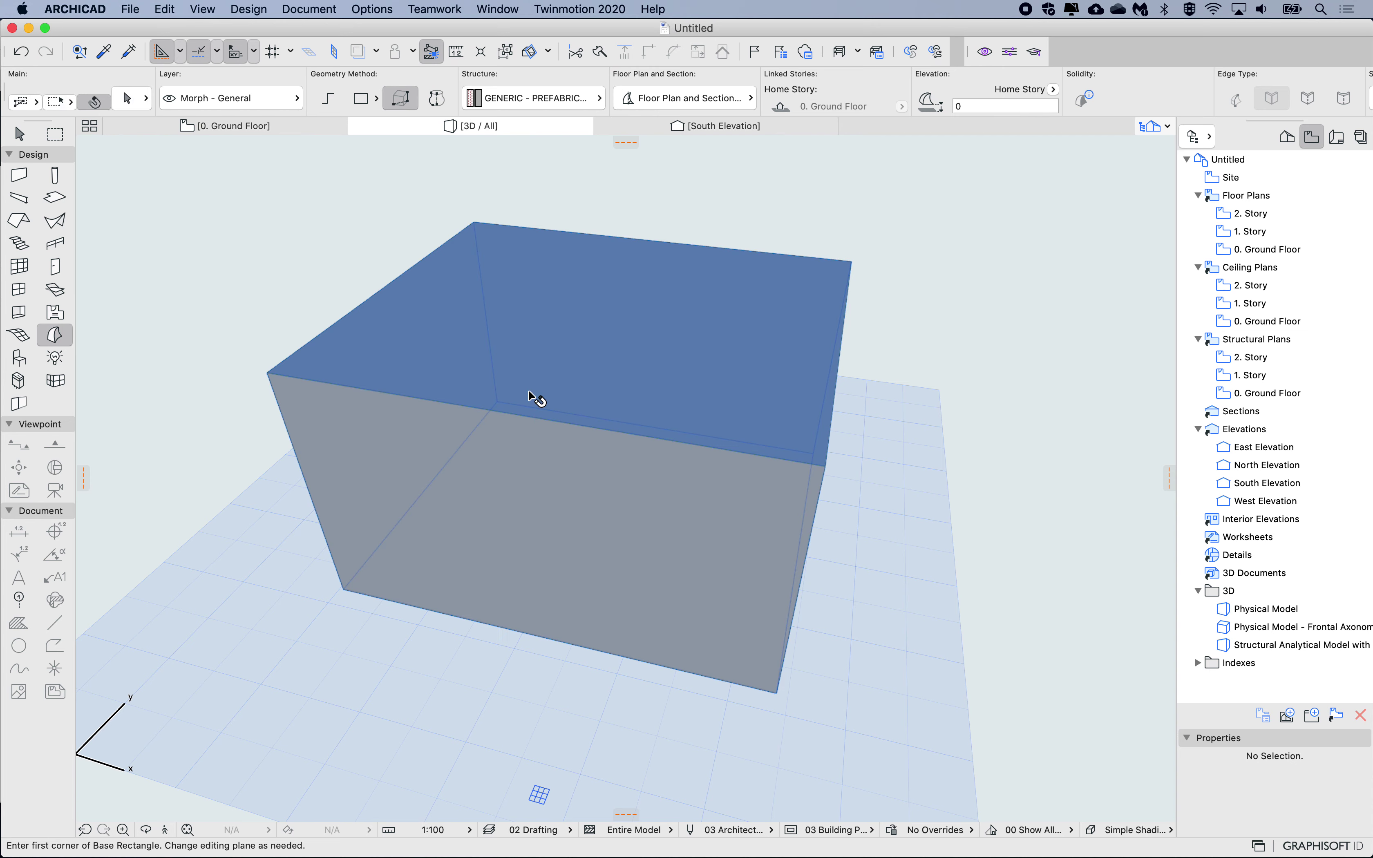
Step: Set the block morph's Uncut Line Pen to pen 1 in its selection settings, leaving the morph deselected
left_click(536, 396, "shift")
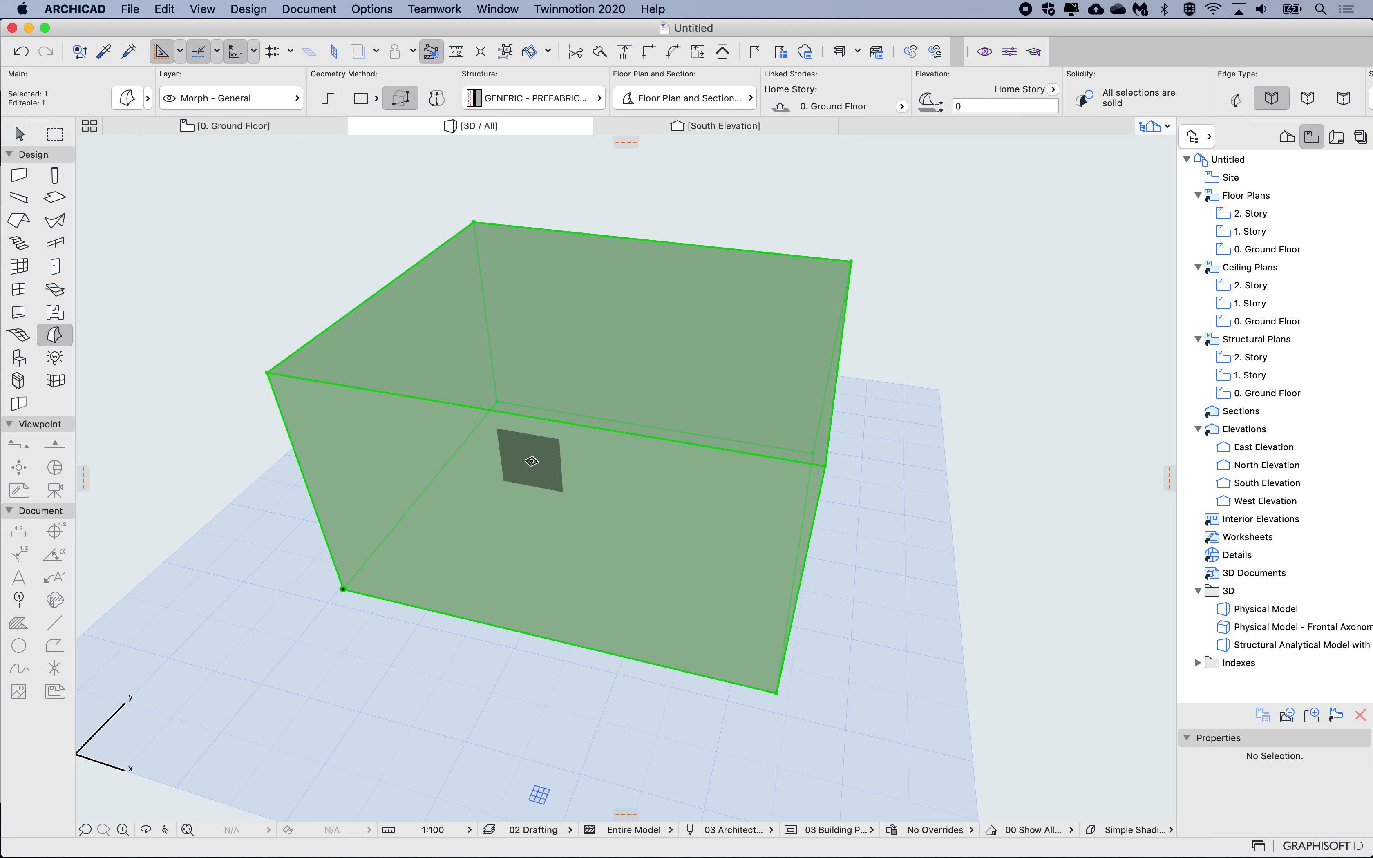
key("super+t")
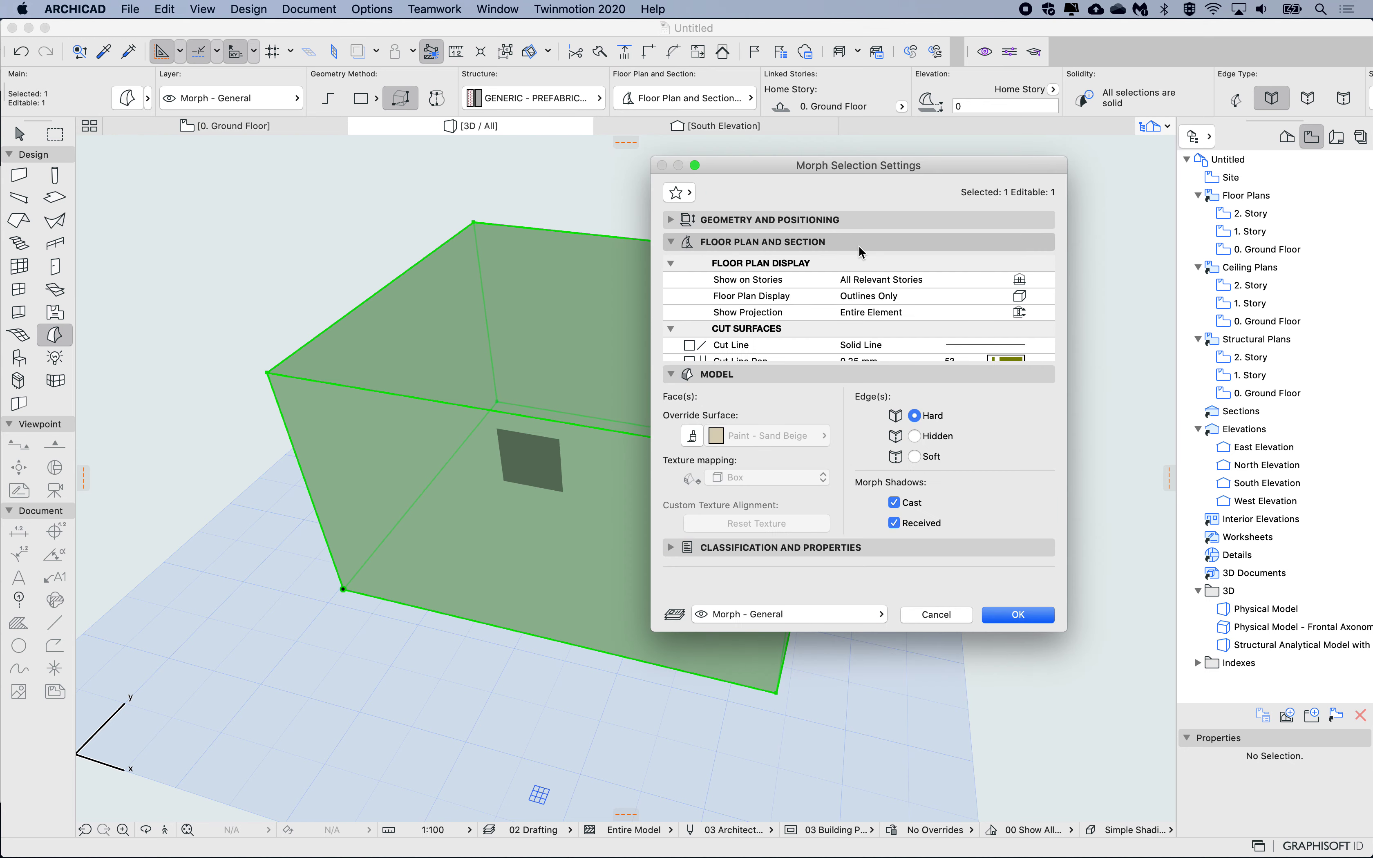
scroll(894, 323, "down", 1)
scroll(893, 323, "down", 5)
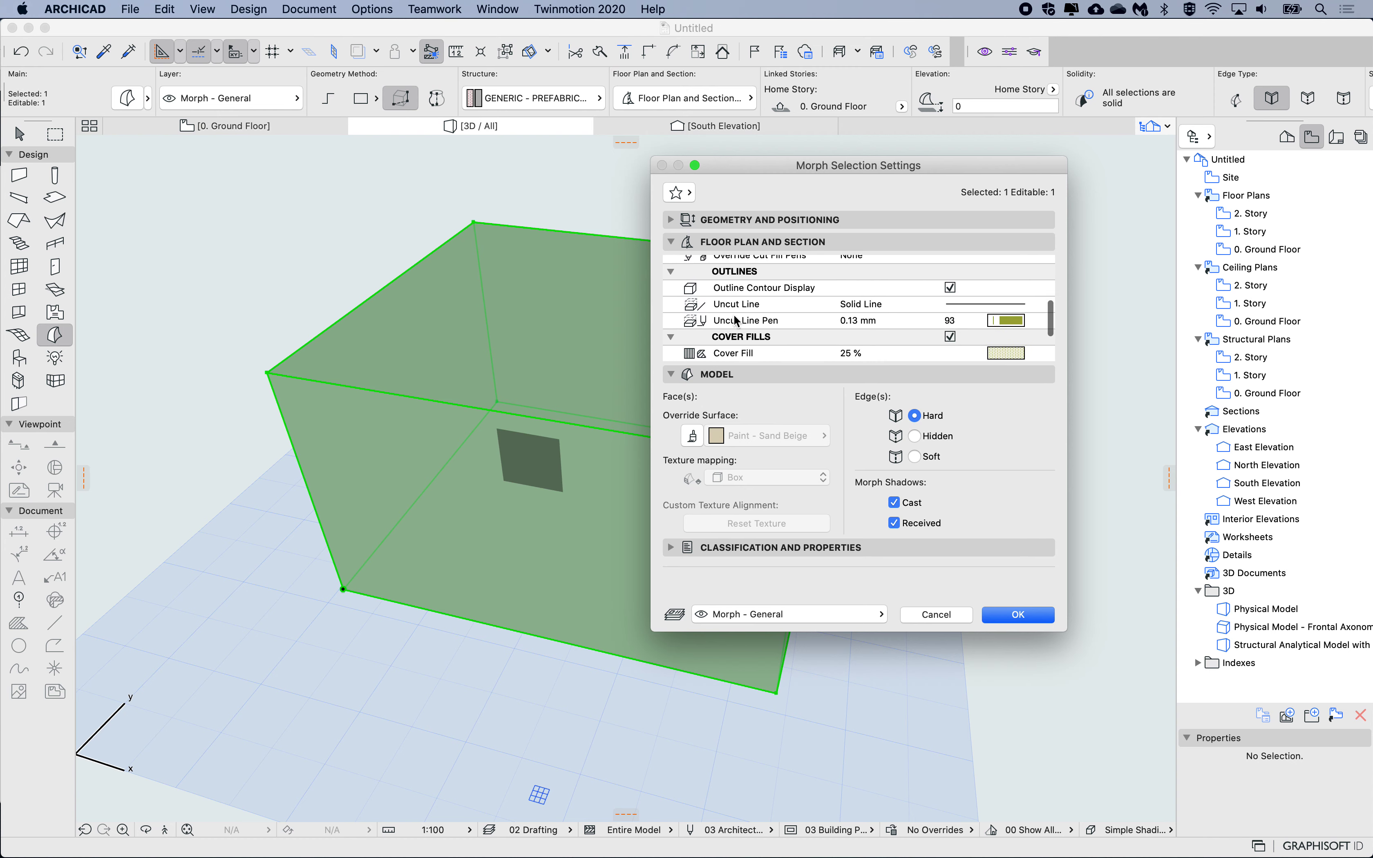
left_click(737, 321)
left_click(1036, 321)
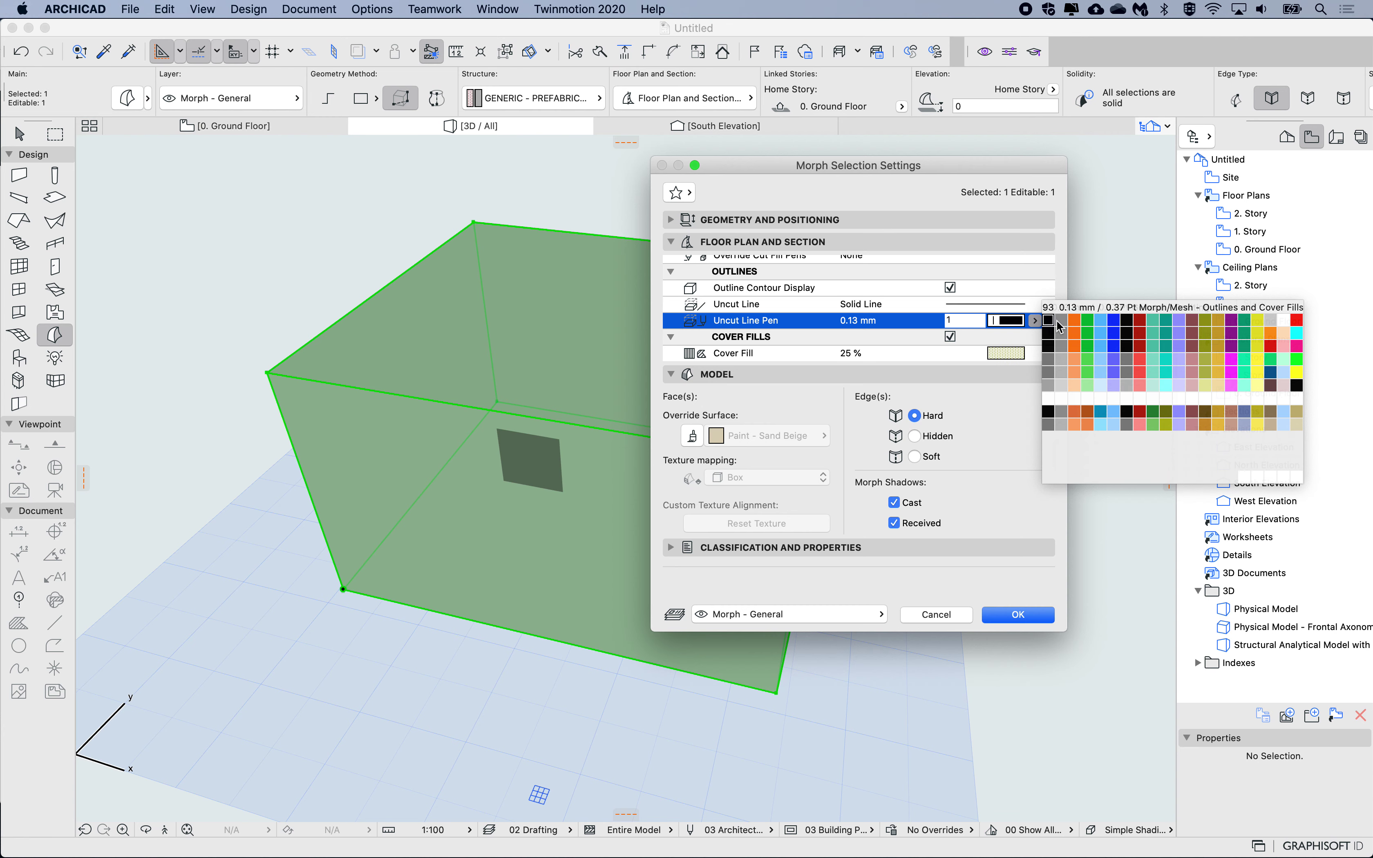
left_click(1050, 324)
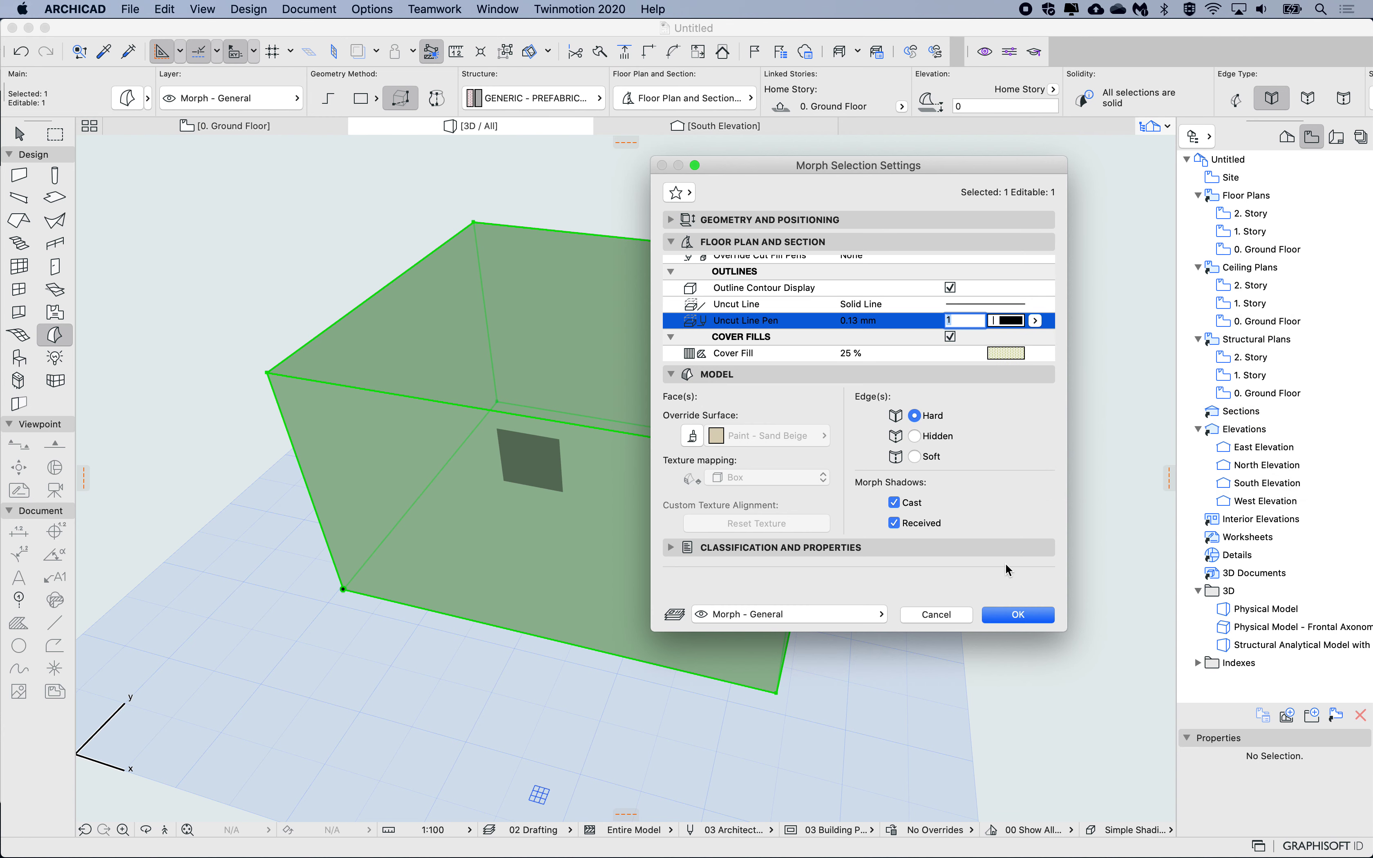
left_click(1020, 614)
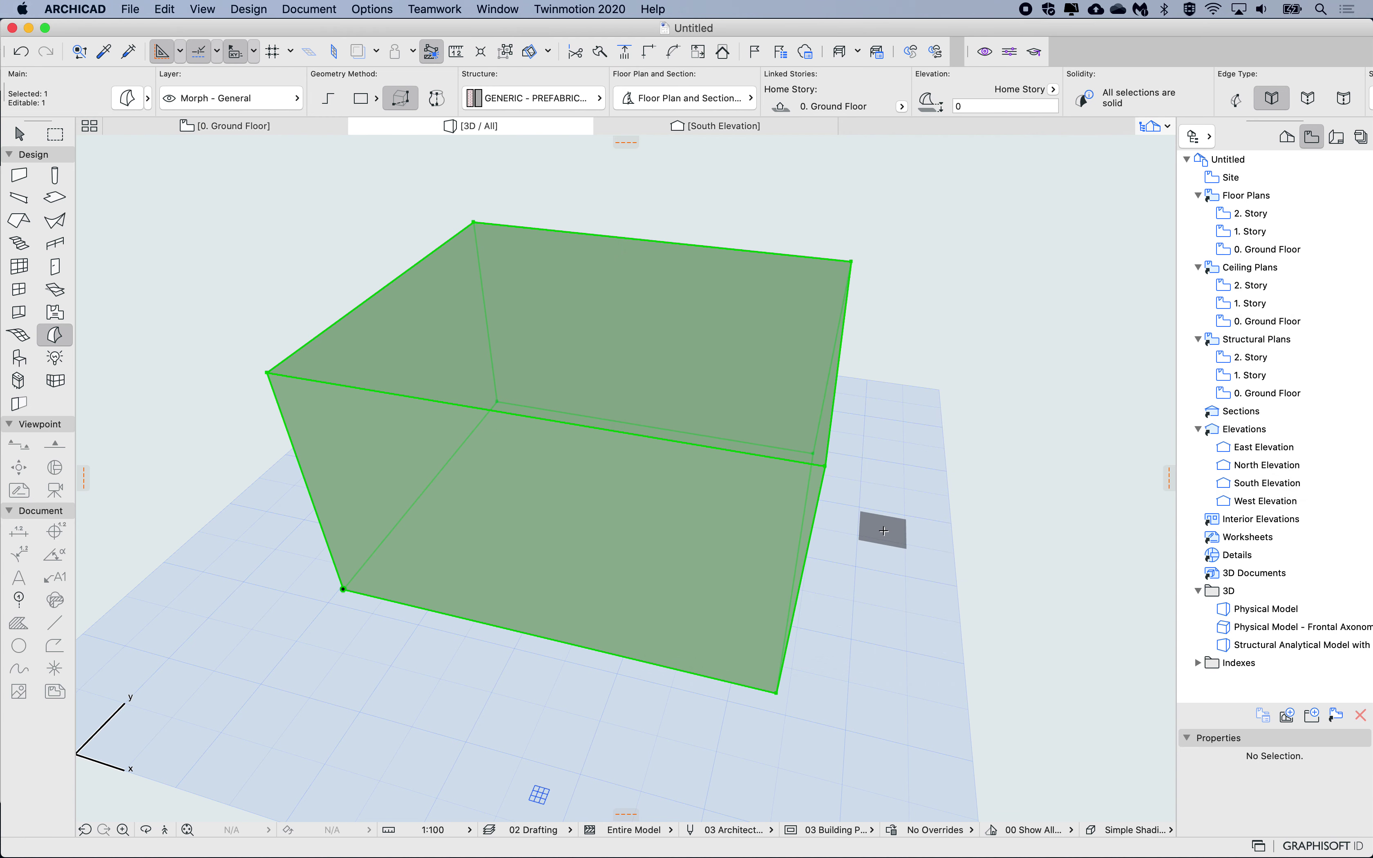
key("Escape")
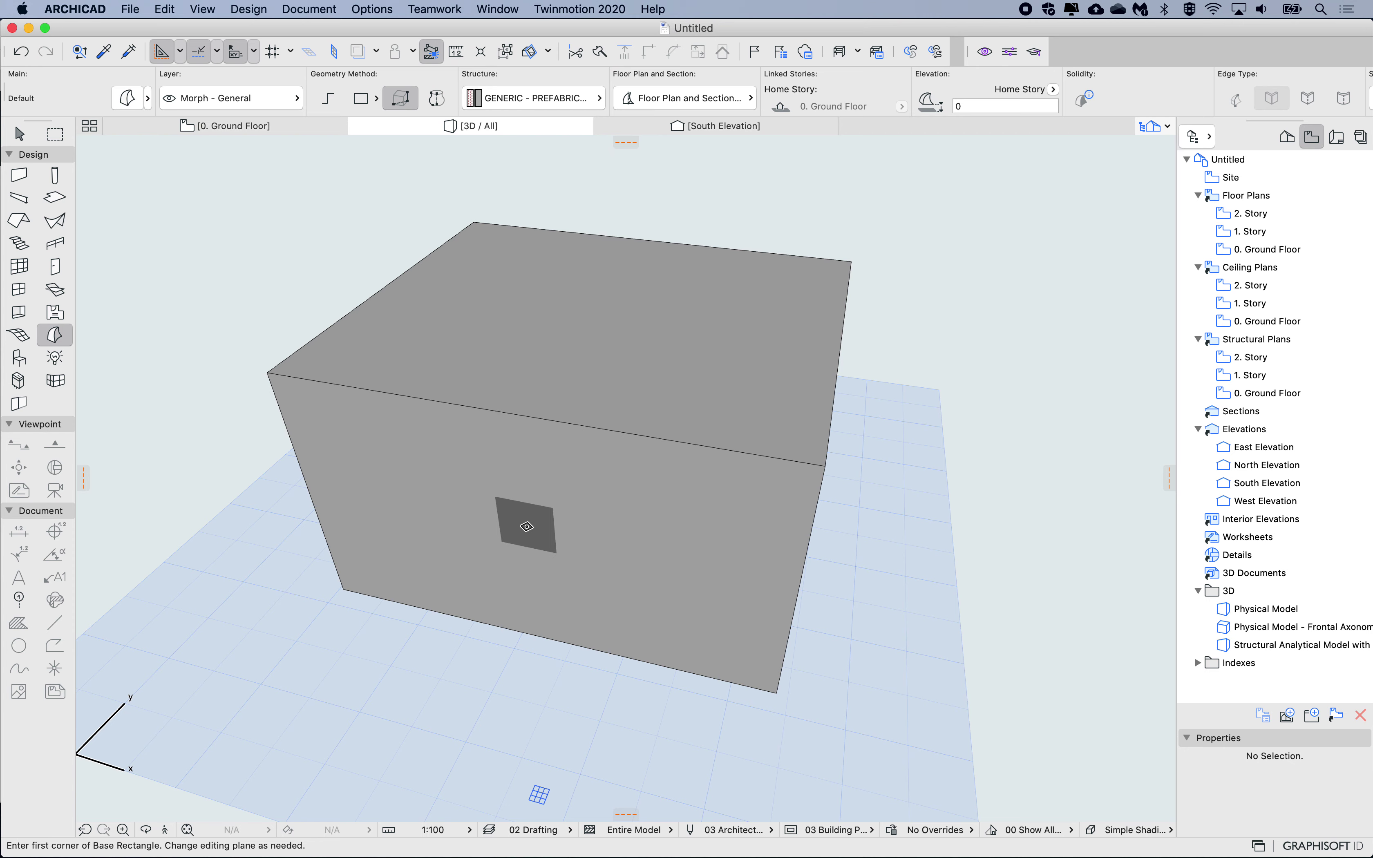
Step: Fillet only the front edge of the block's top face with a radius of 500
scroll(526, 527, "down", 5, "shift")
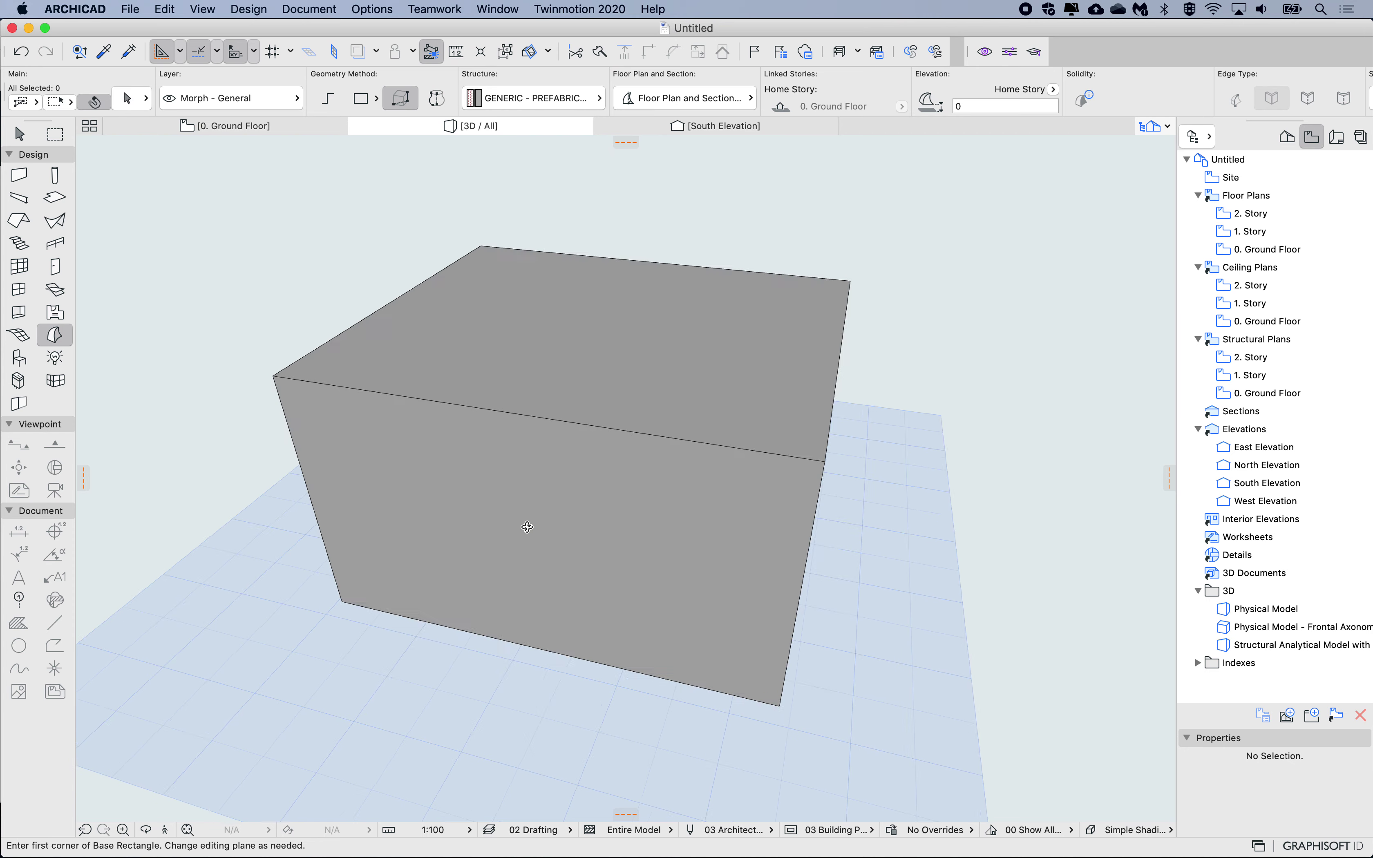
scroll(526, 527, "down", 5, "shift")
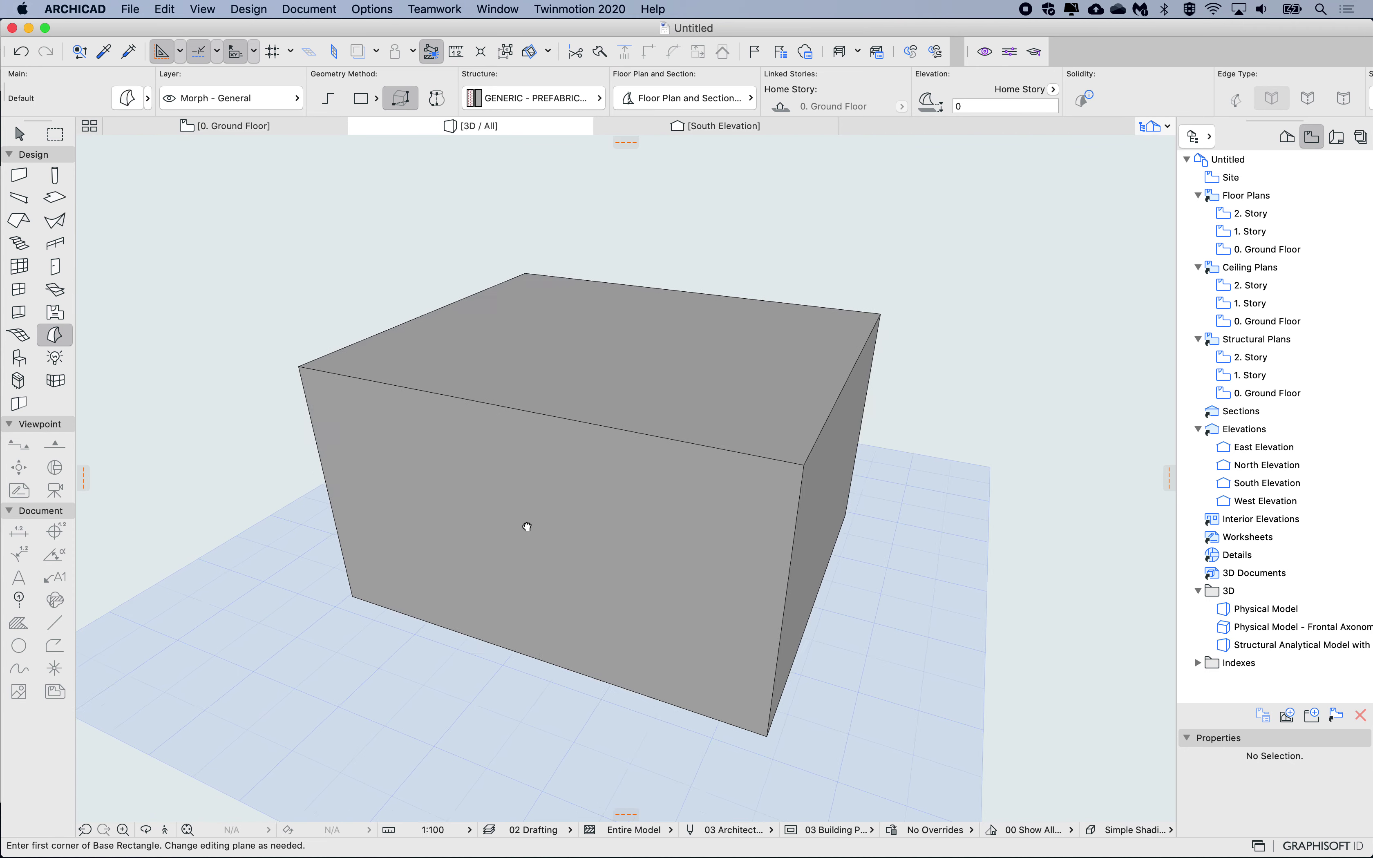
scroll(527, 527, "down", 3, "shift")
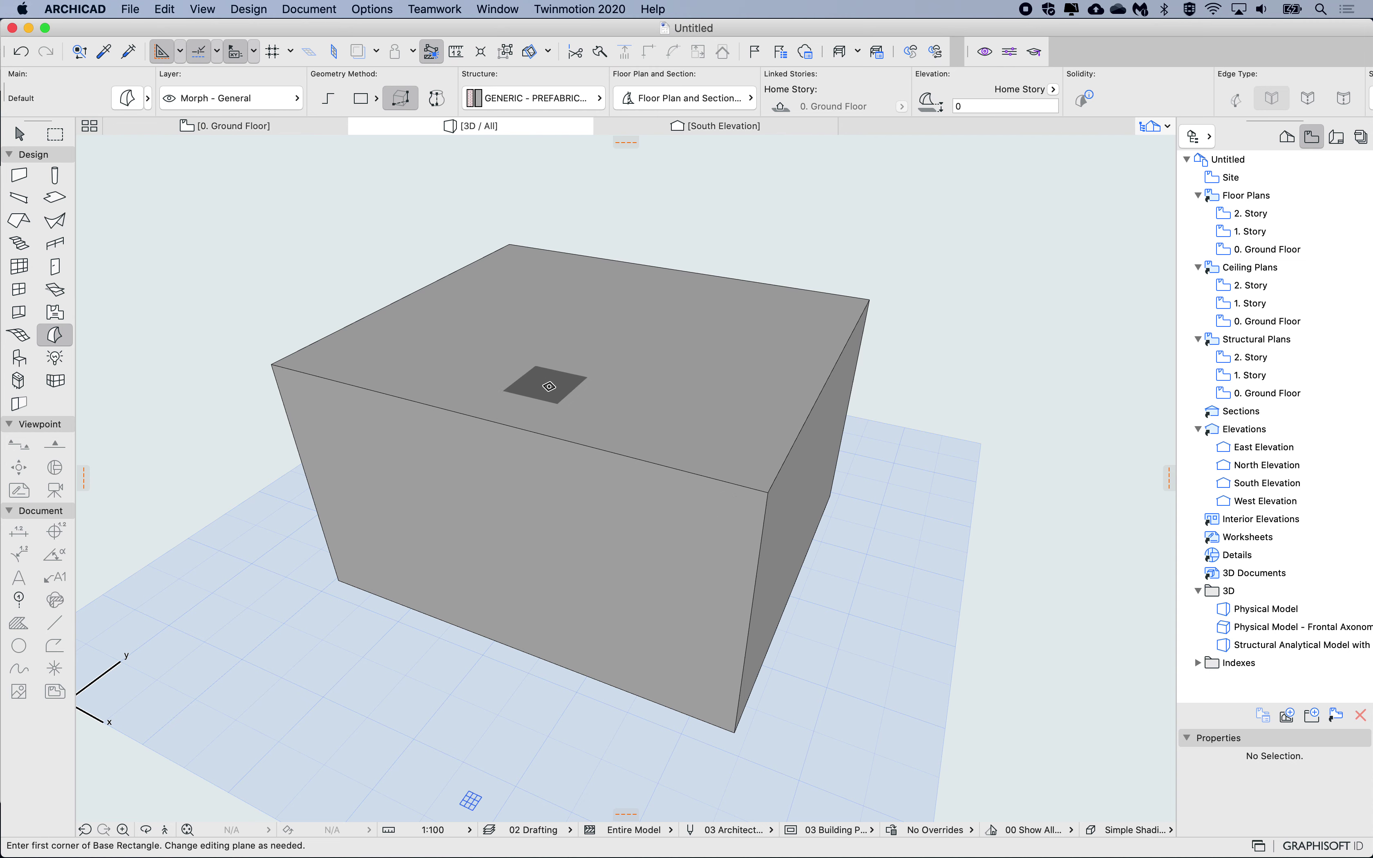
key("shift")
left_click(587, 420, "shift")
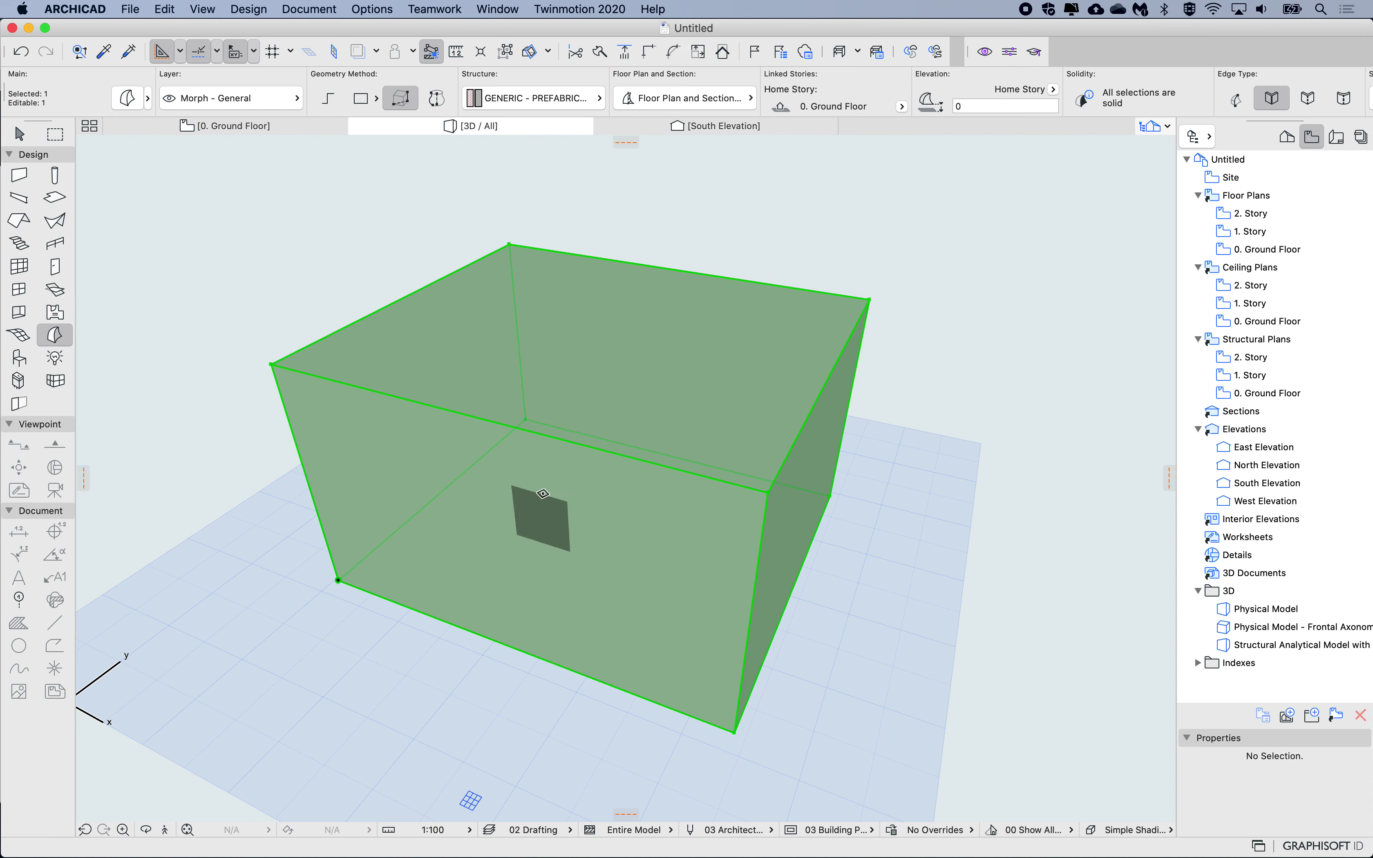
left_click(484, 419)
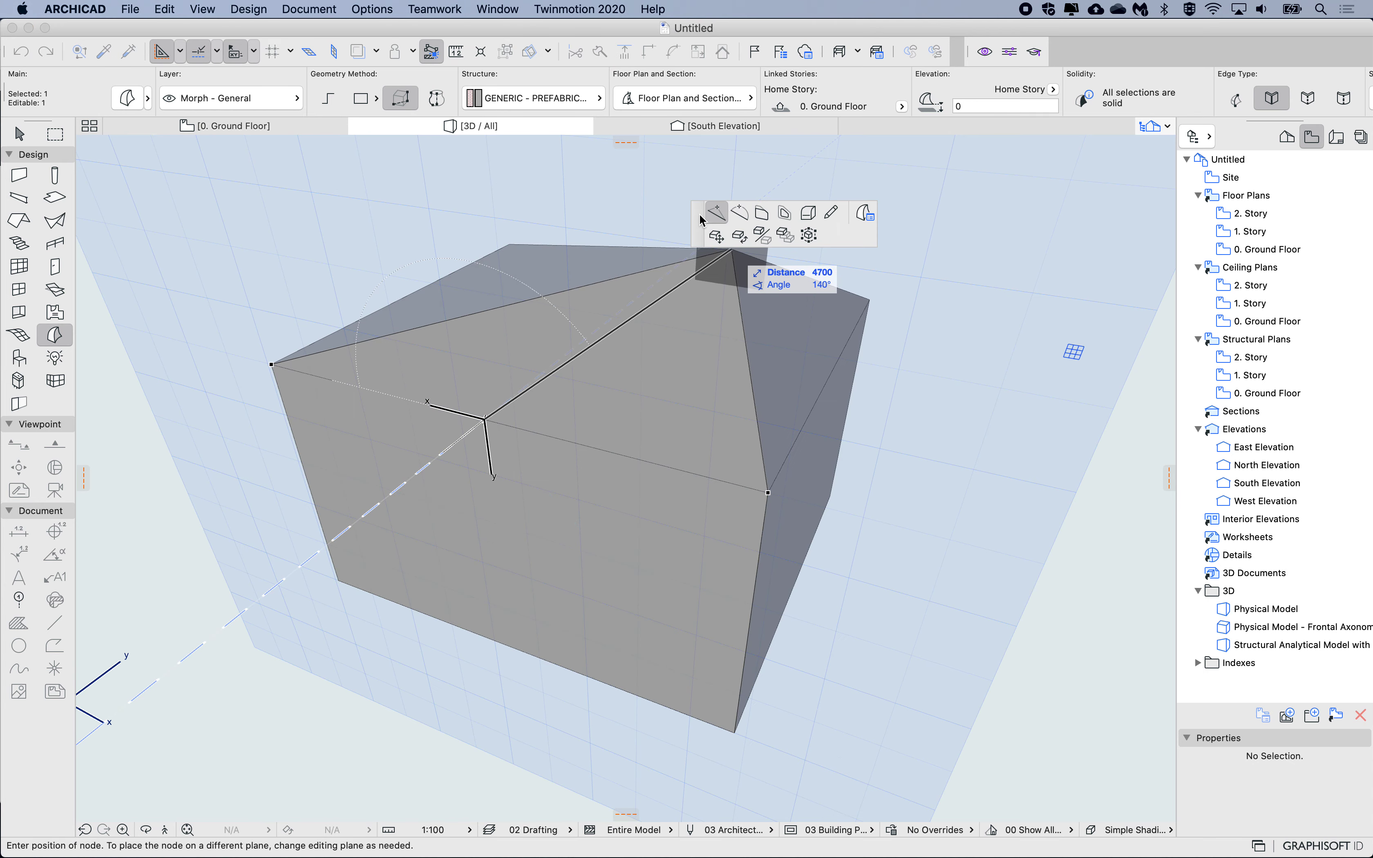
left_click(758, 283)
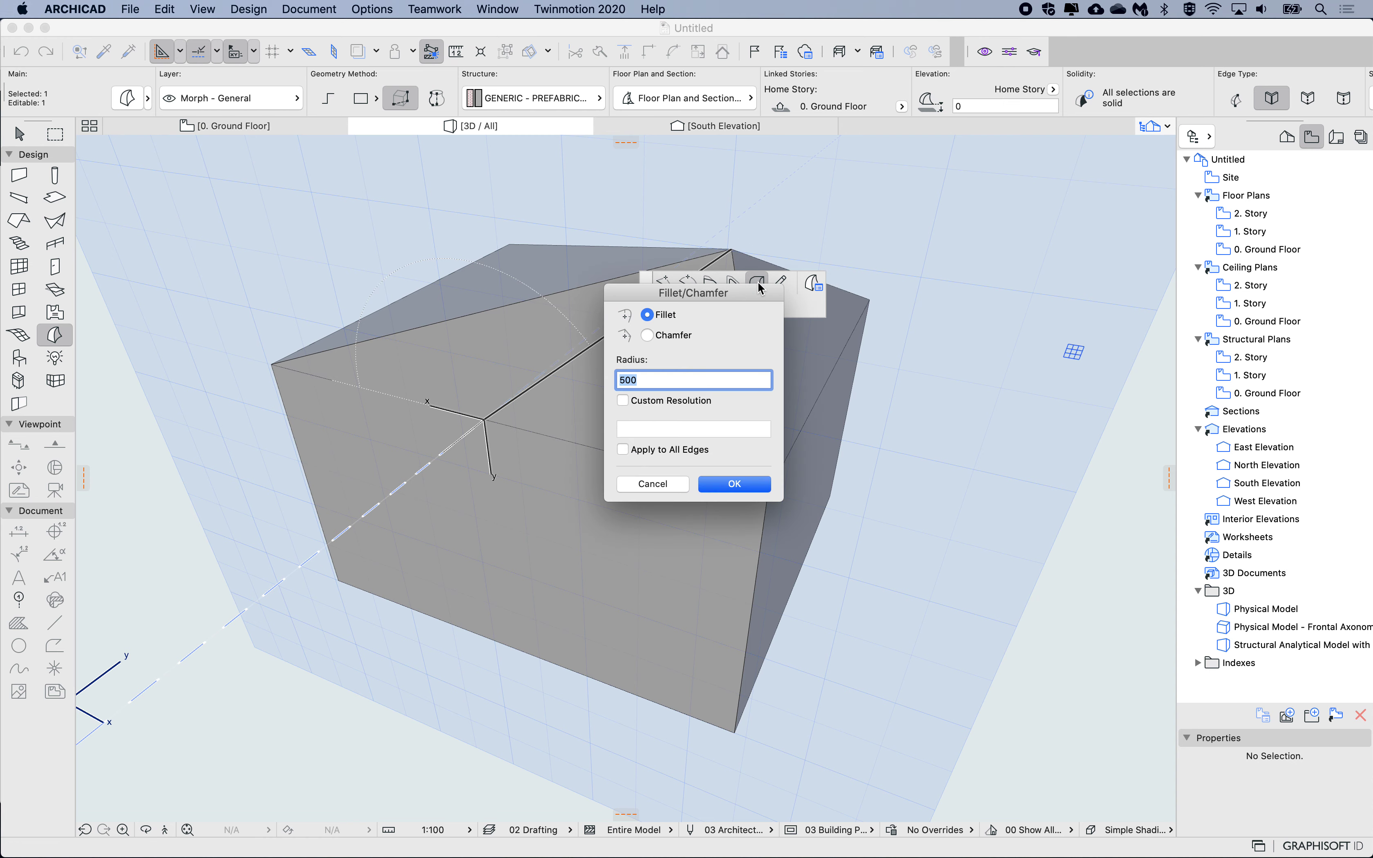
left_click_drag(724, 300, 721, 368)
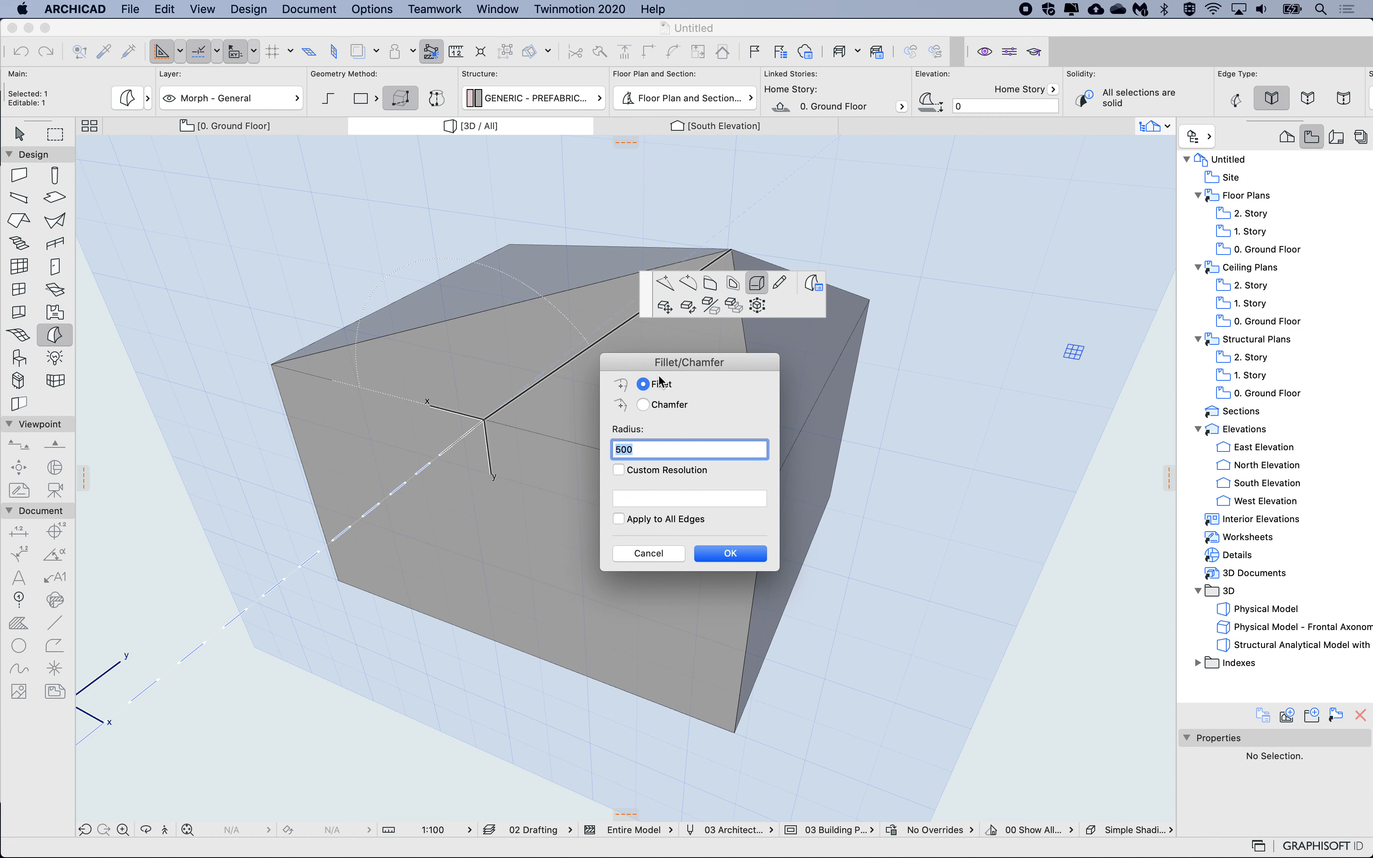
left_click_drag(645, 364, 640, 358)
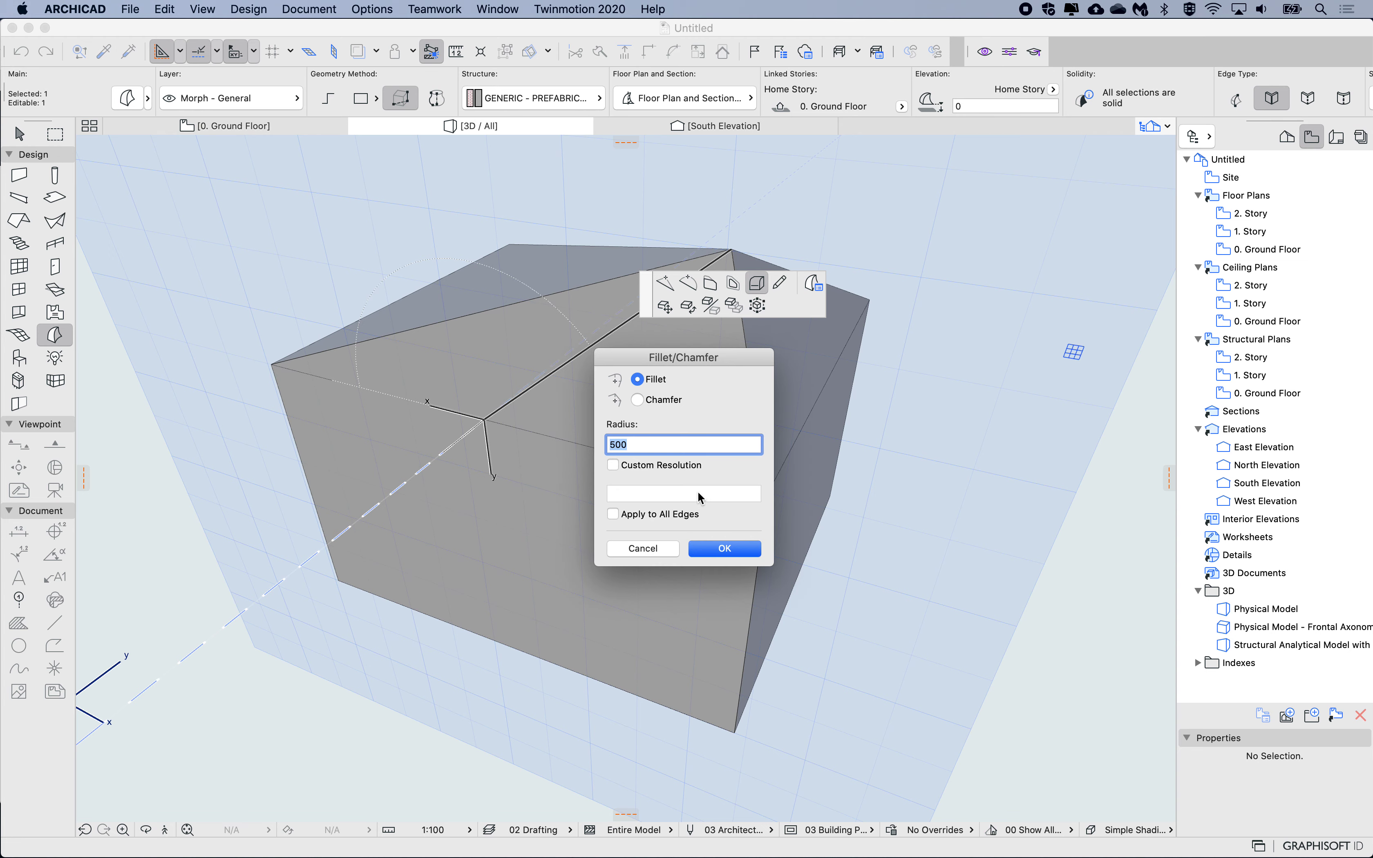
left_click(727, 548)
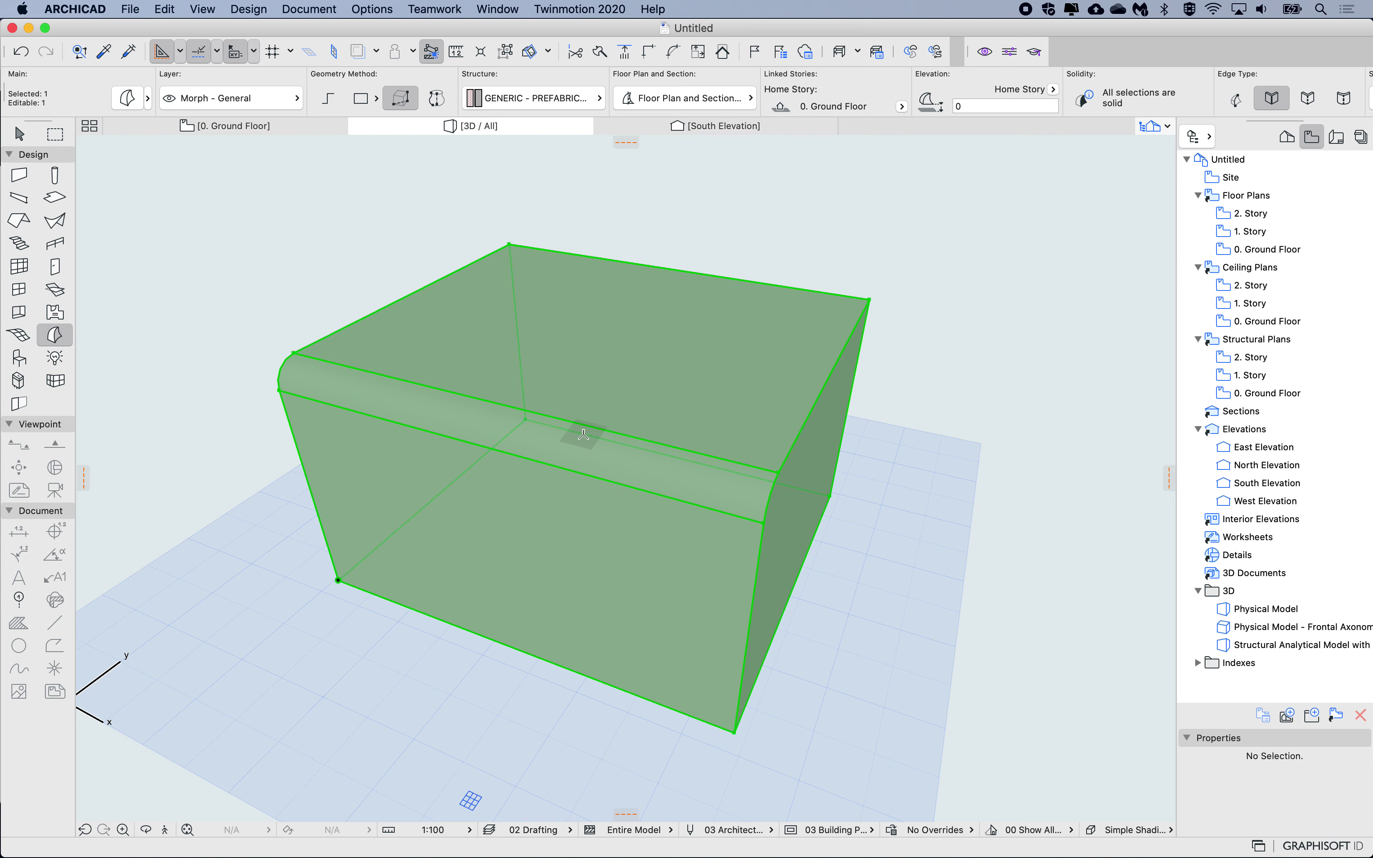
Step: Undo the single-edge fillet on the block
key("Escape")
middle_click_drag(607, 505, 604, 503, "shift")
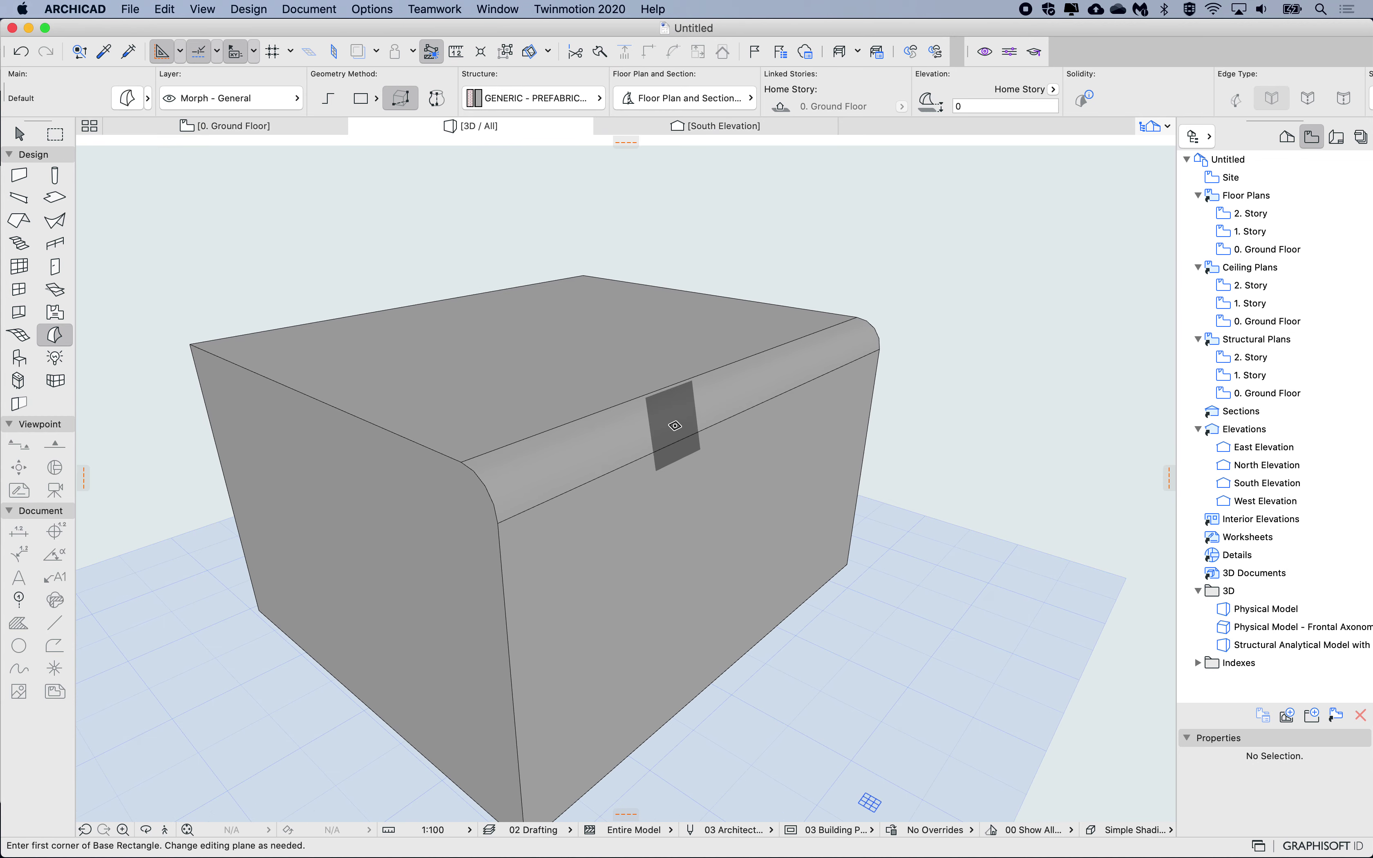
key("super+z")
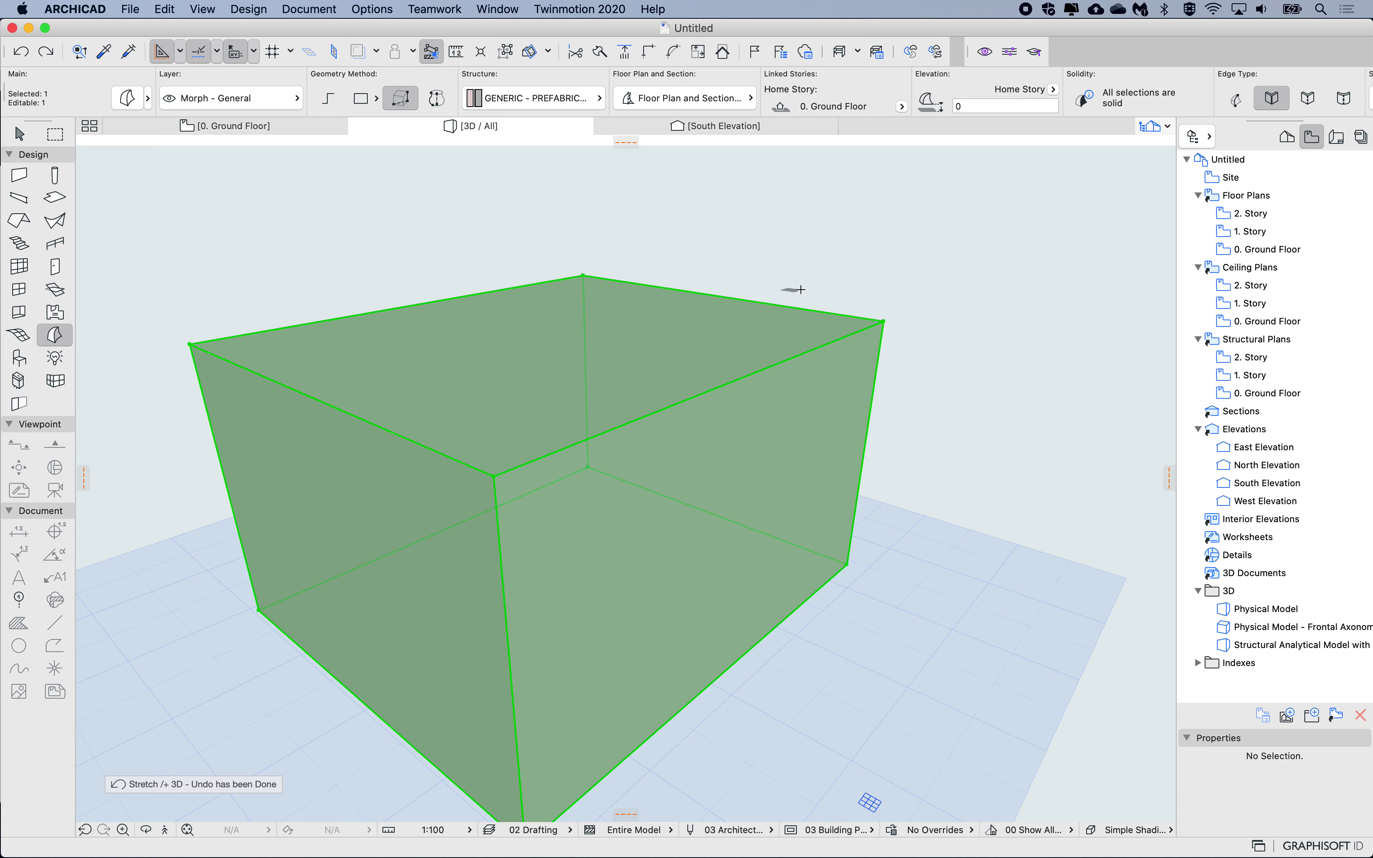
Step: Fillet the block morph with a radius of 500 applied to all edges and inspect the rounded corners
left_click(703, 364, "shift")
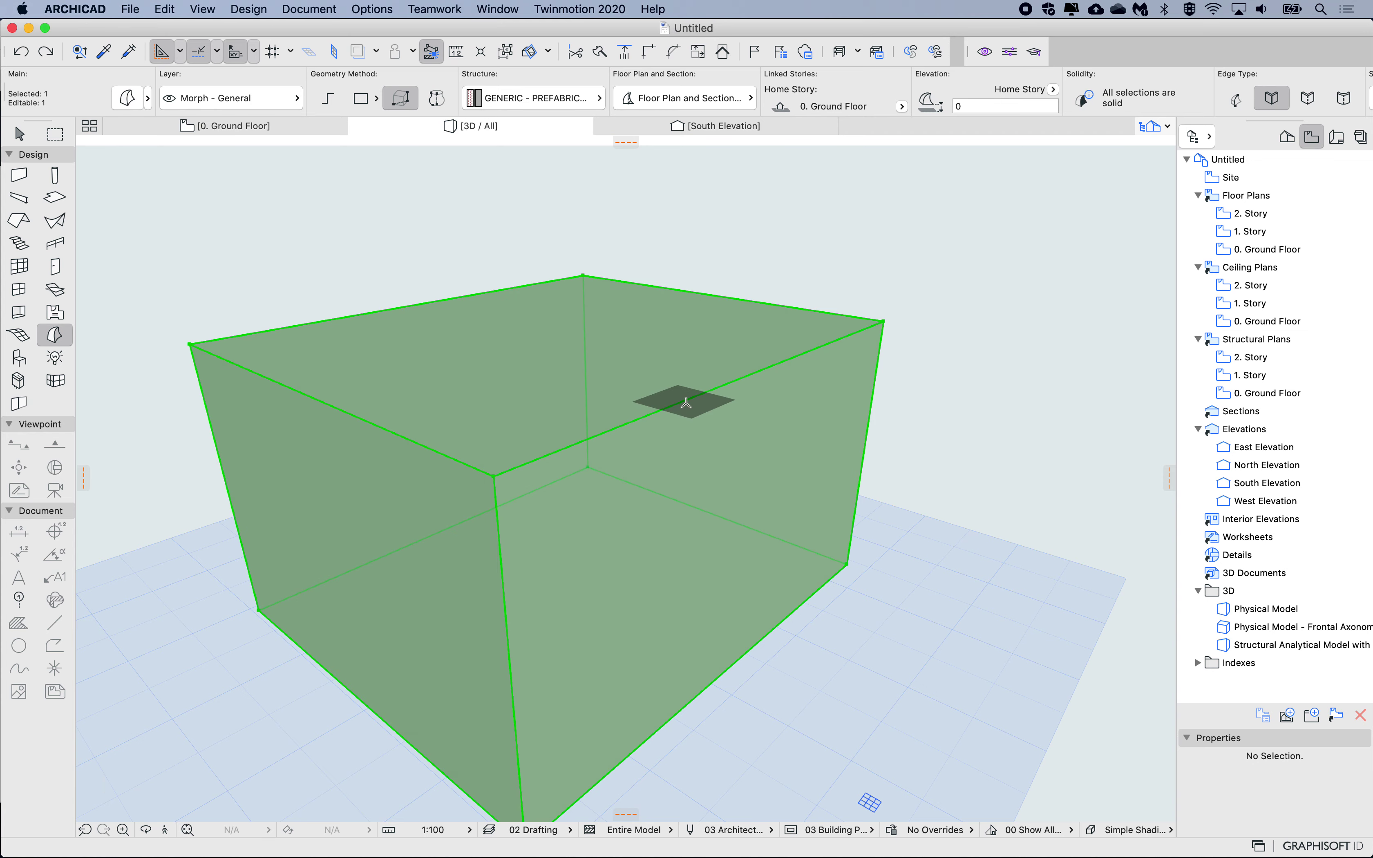
left_click(692, 397)
left_click(757, 283)
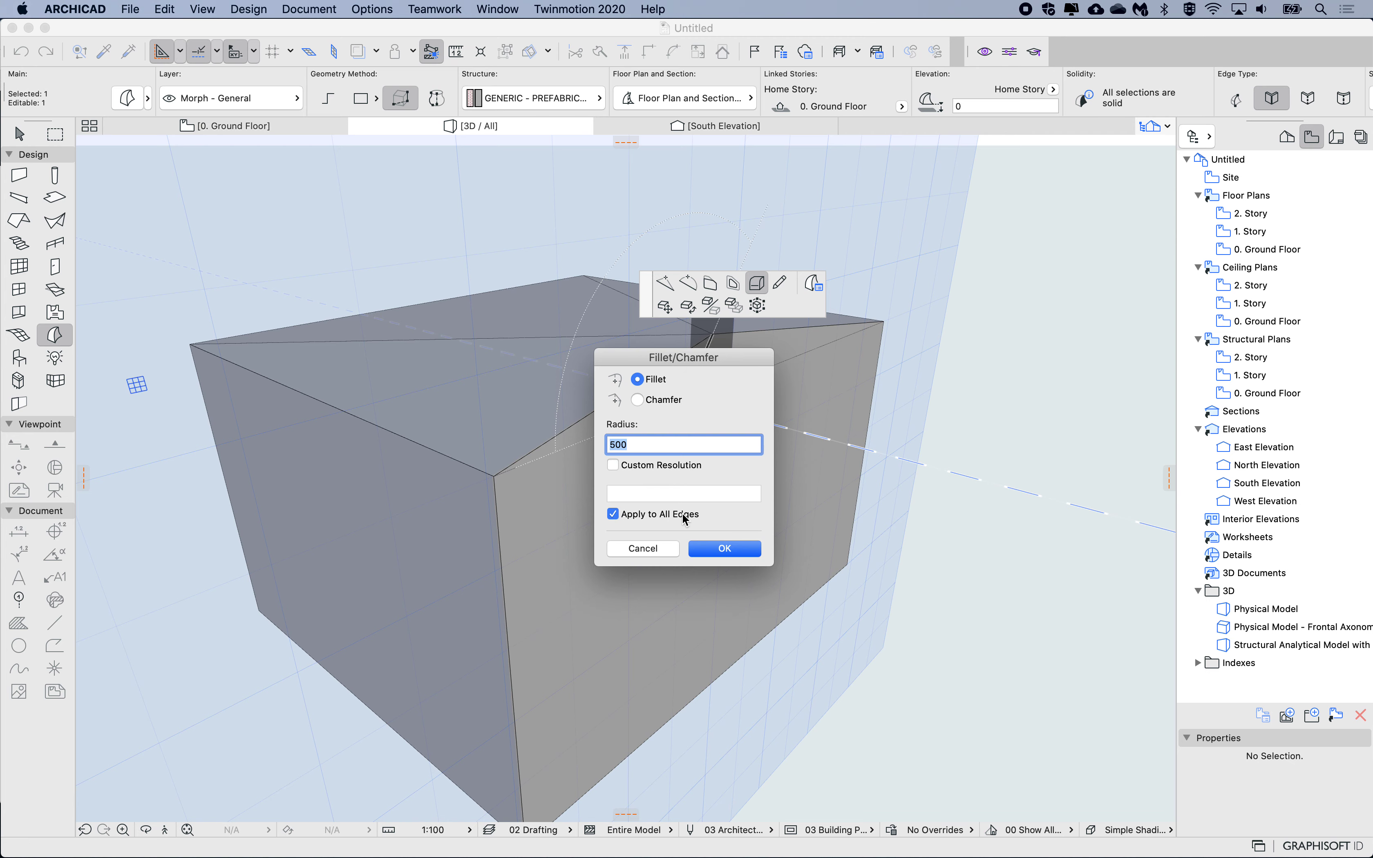
left_click(732, 548)
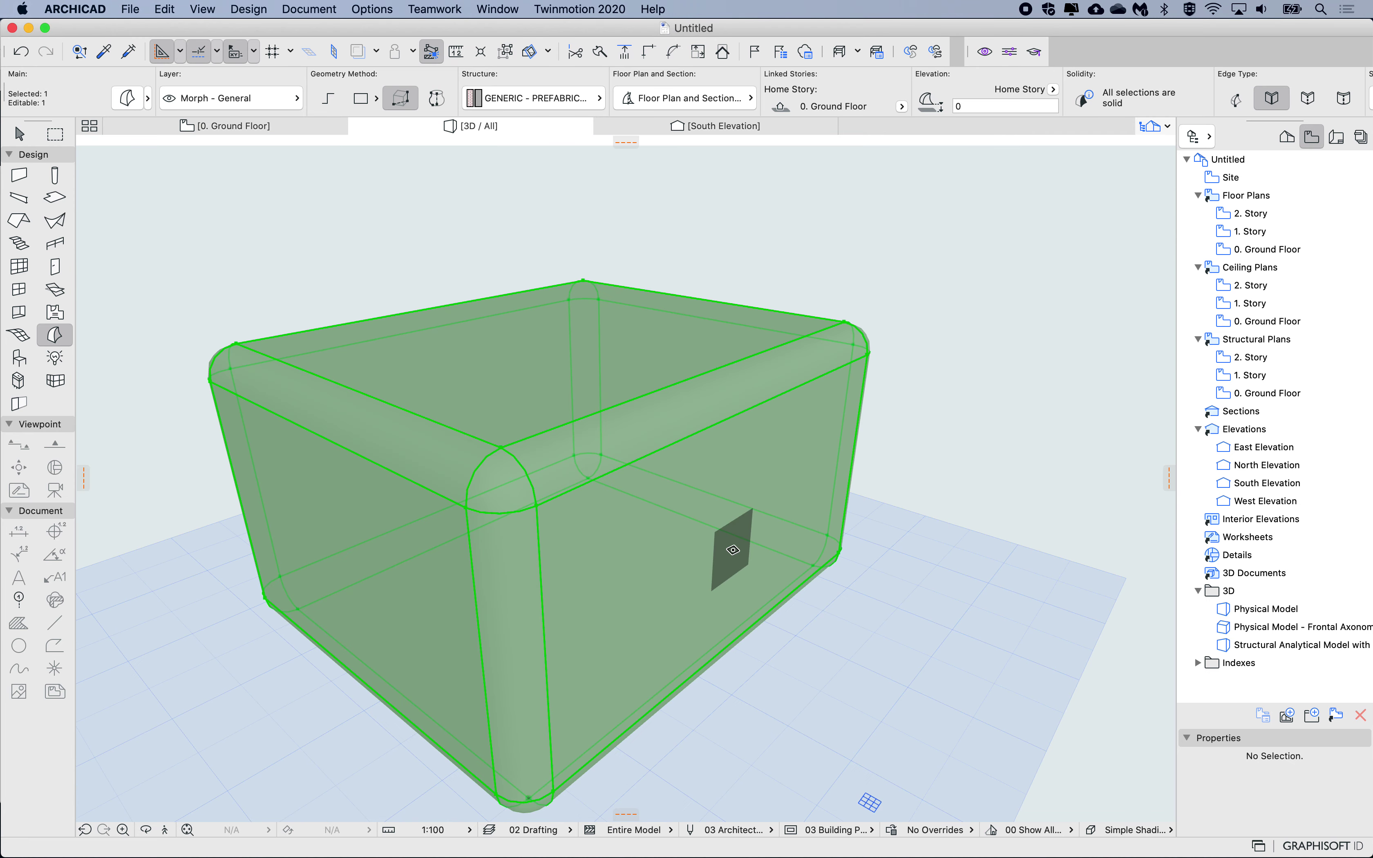
scroll(641, 516, "down", 10, "shift")
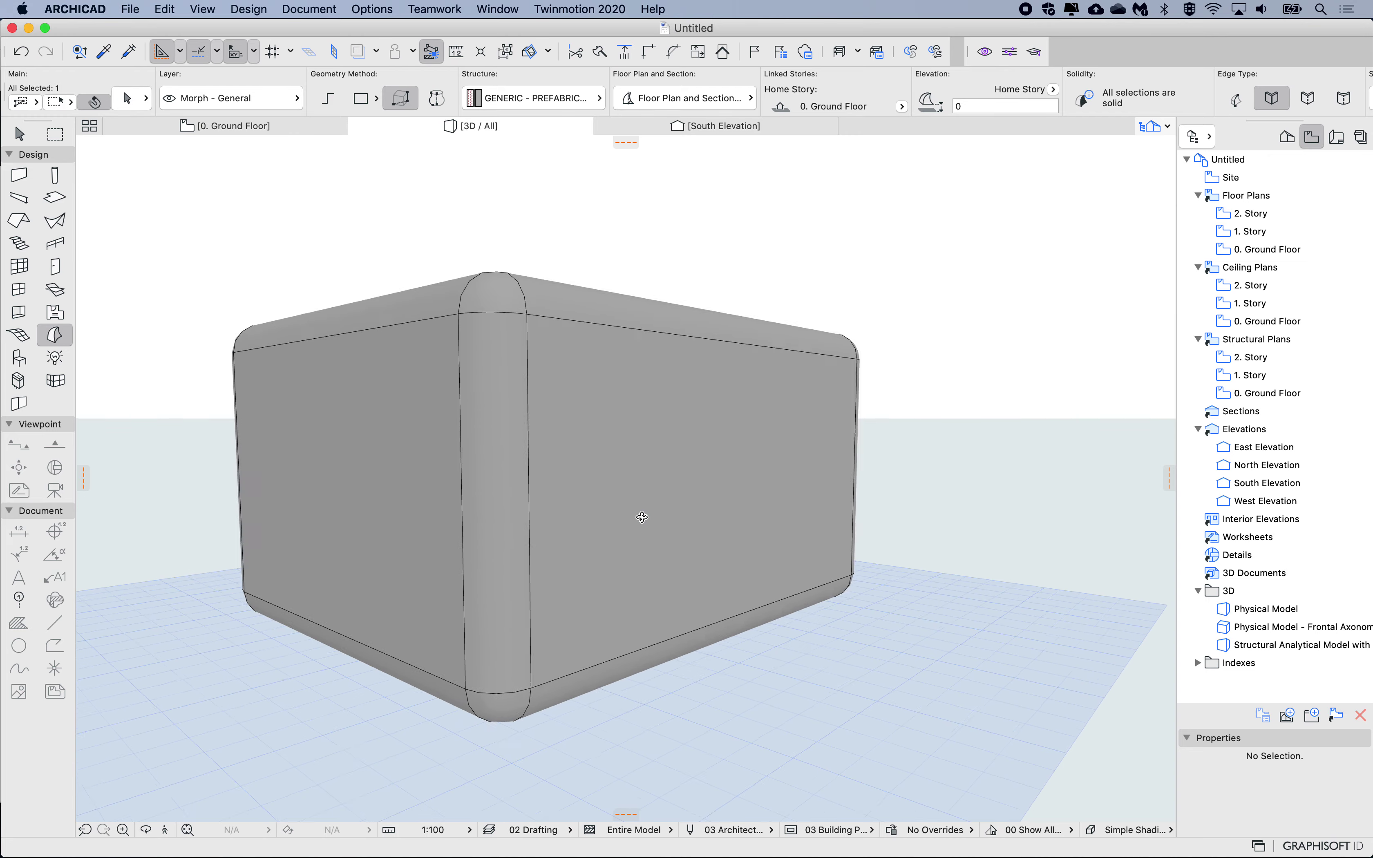
scroll(642, 516, "up", 10, "shift")
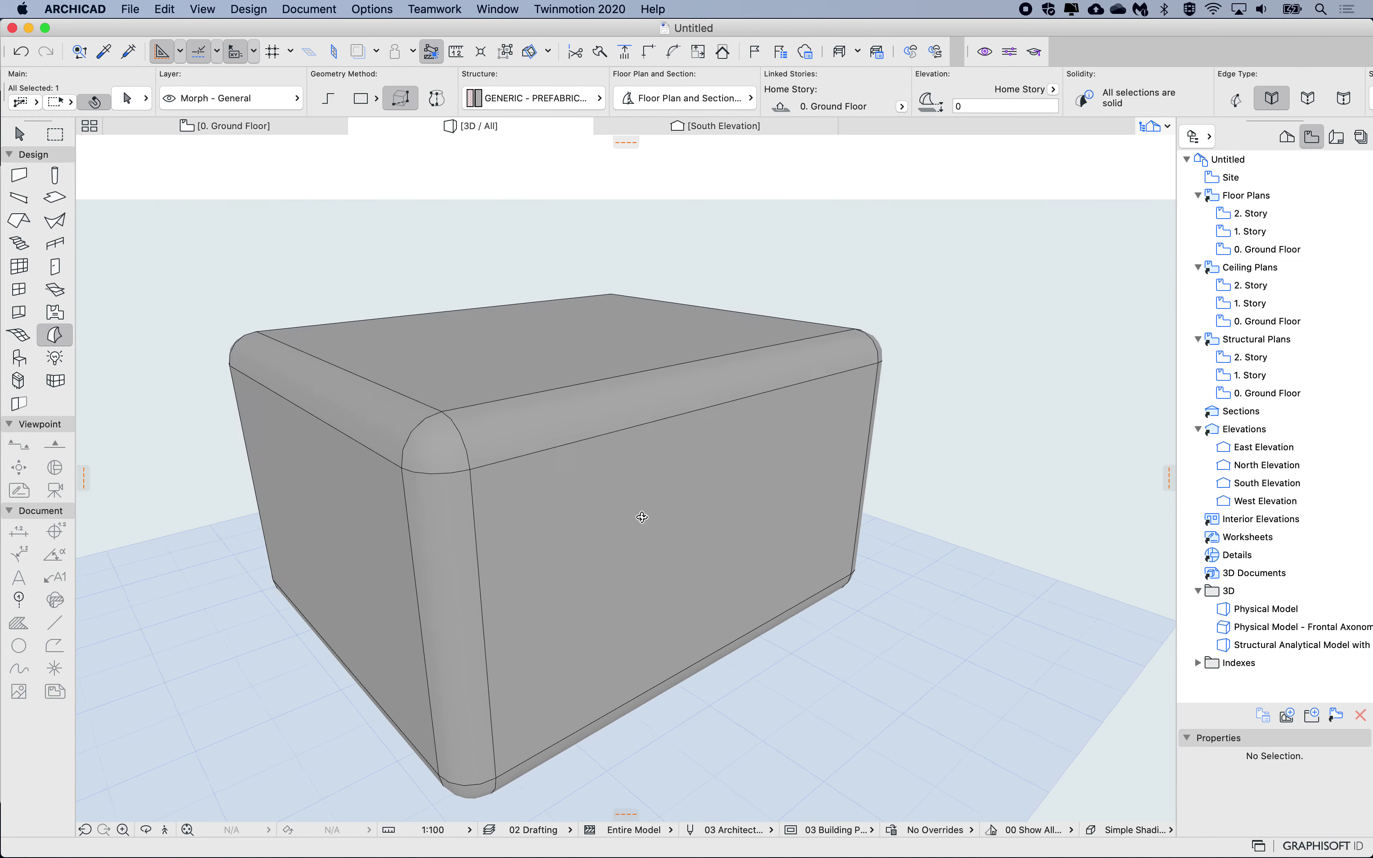
scroll(641, 517, "right", 10, "shift")
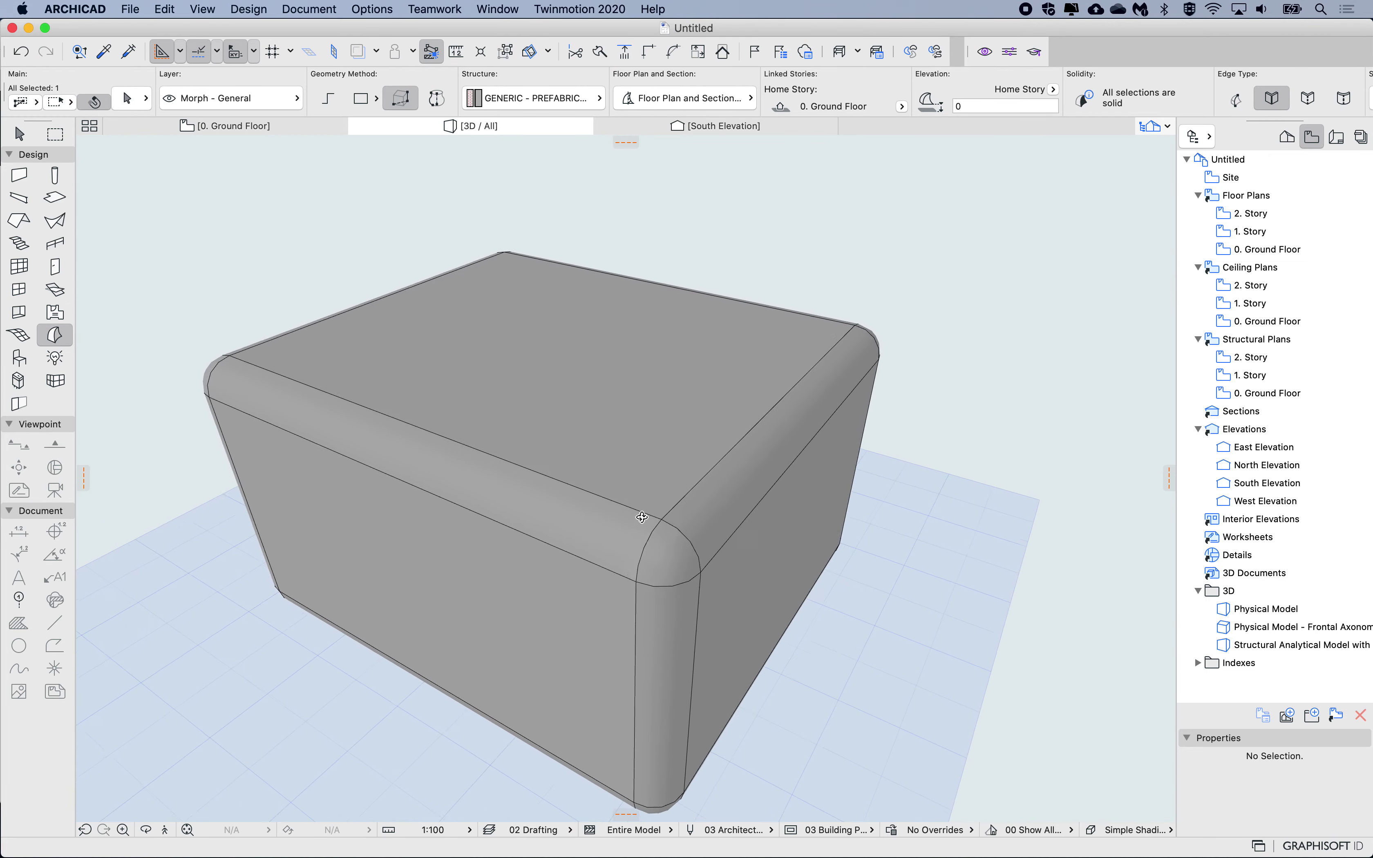
scroll(642, 517, "left", 10, "shift")
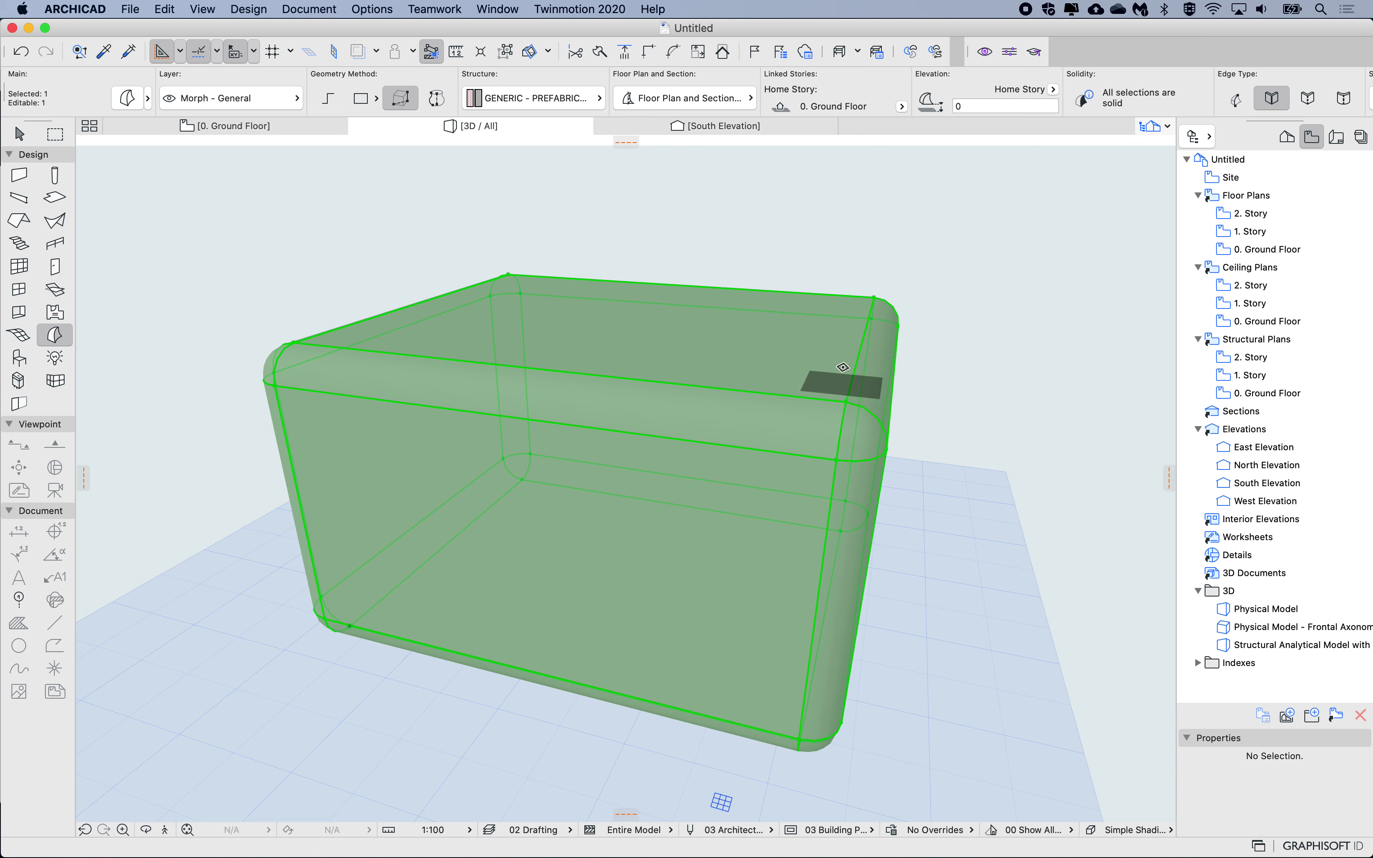
Step: Undo the fillet on all edges and clear the morph selection
left_click(500, 306)
key("Delete")
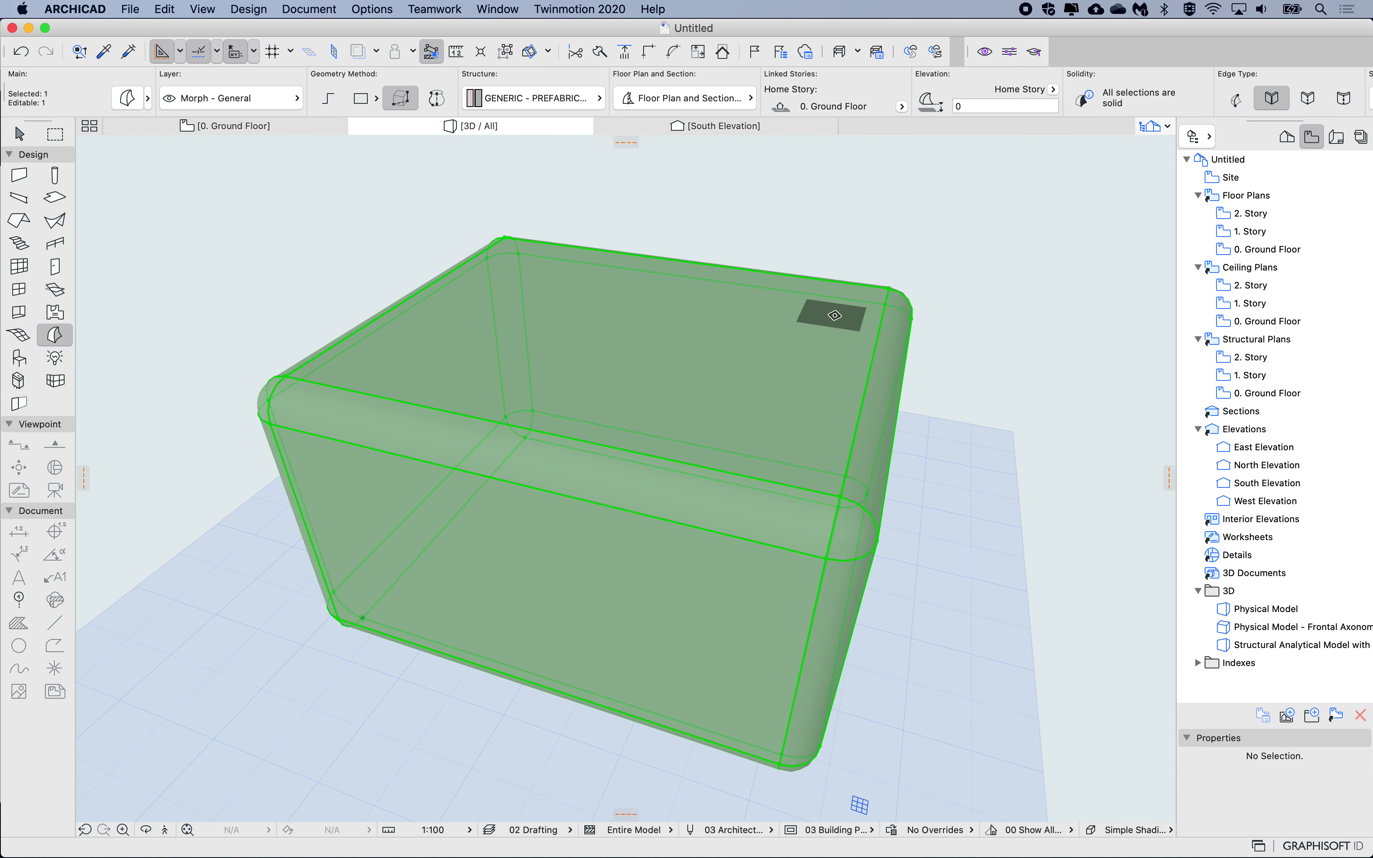
key("super+z")
key("super+z")
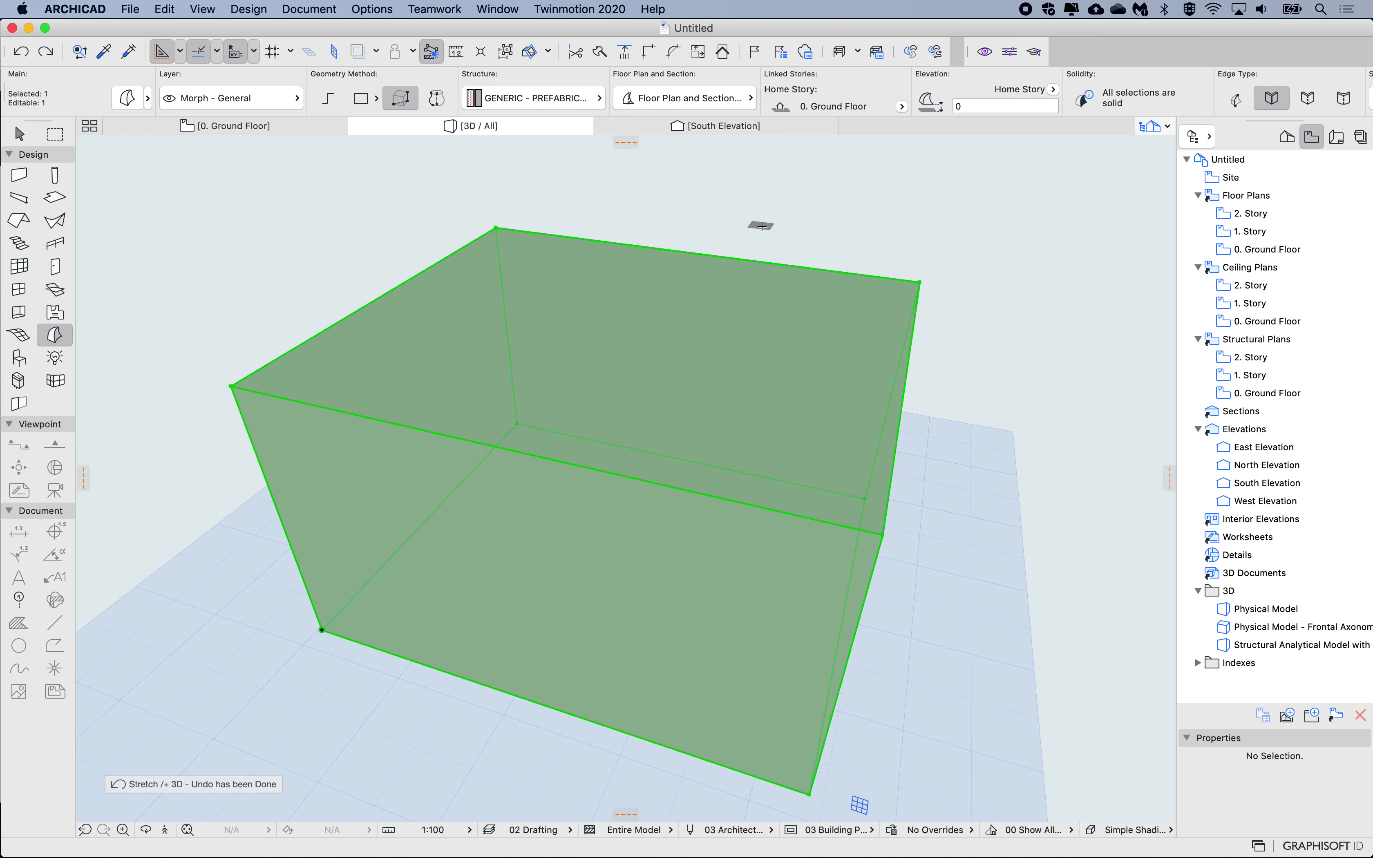
key("Escape")
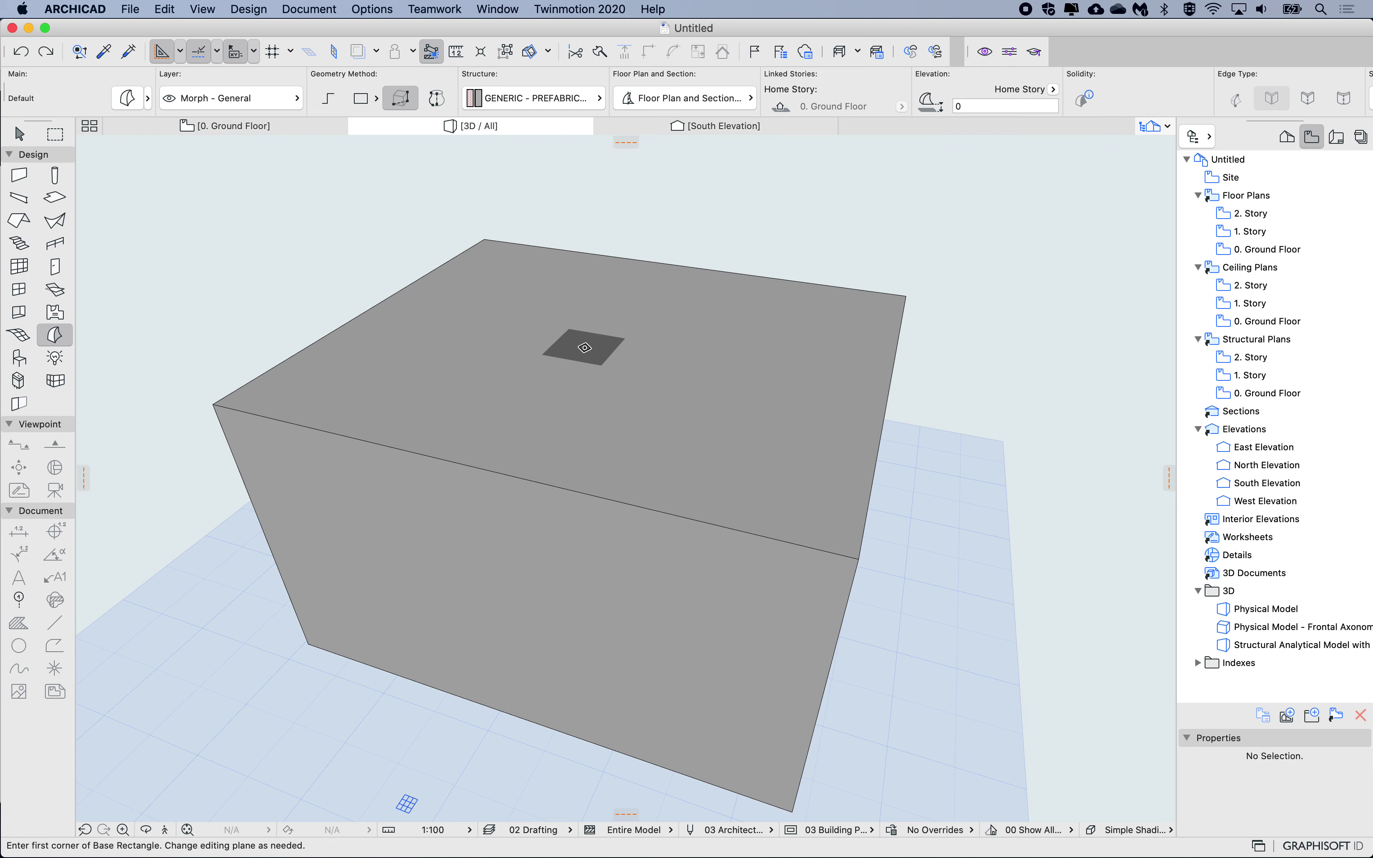
Step: Select the four edges of the block's top face and fillet them with radius 500 applied to all edges
scroll(576, 359, "down", 2)
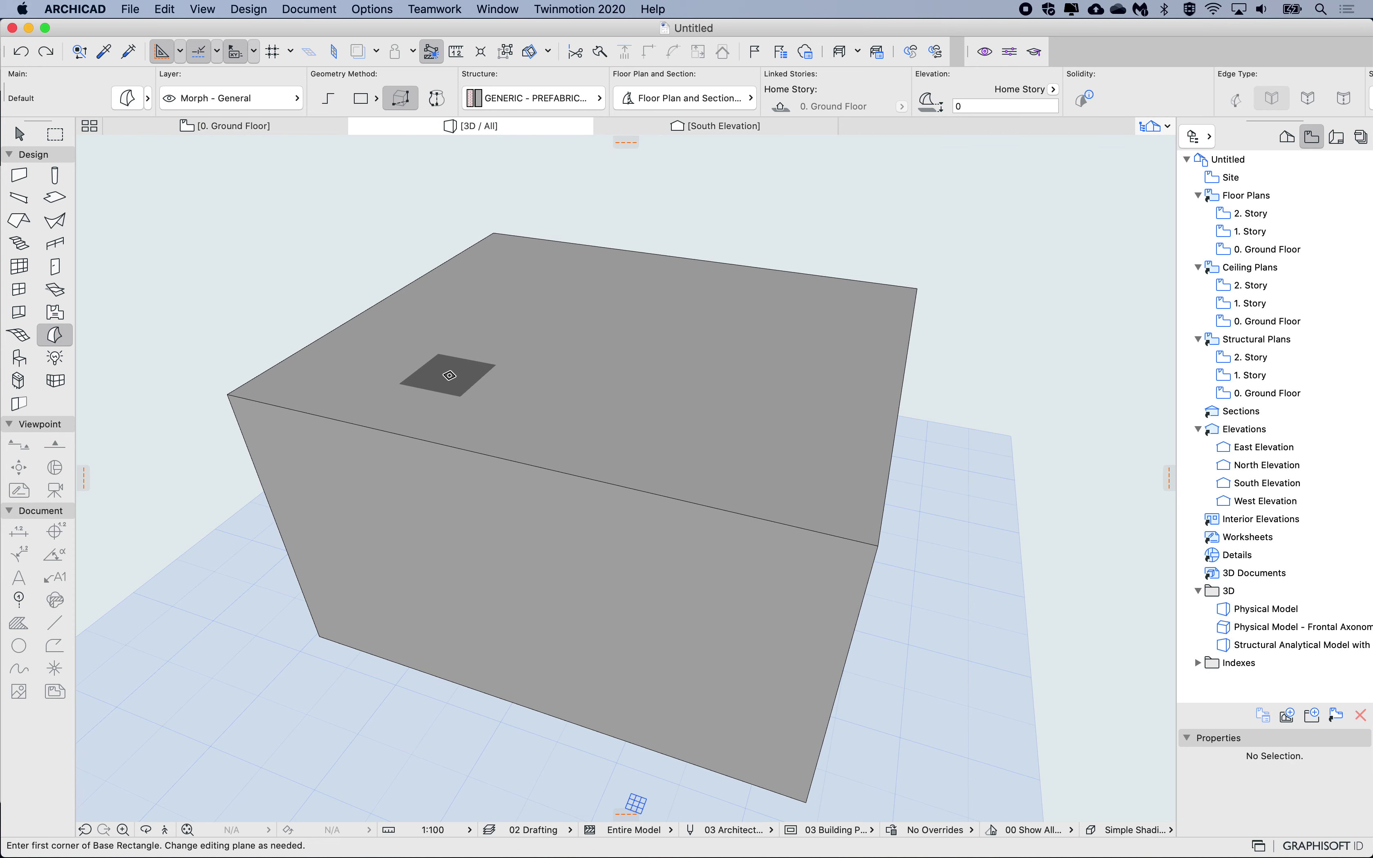
key("shift")
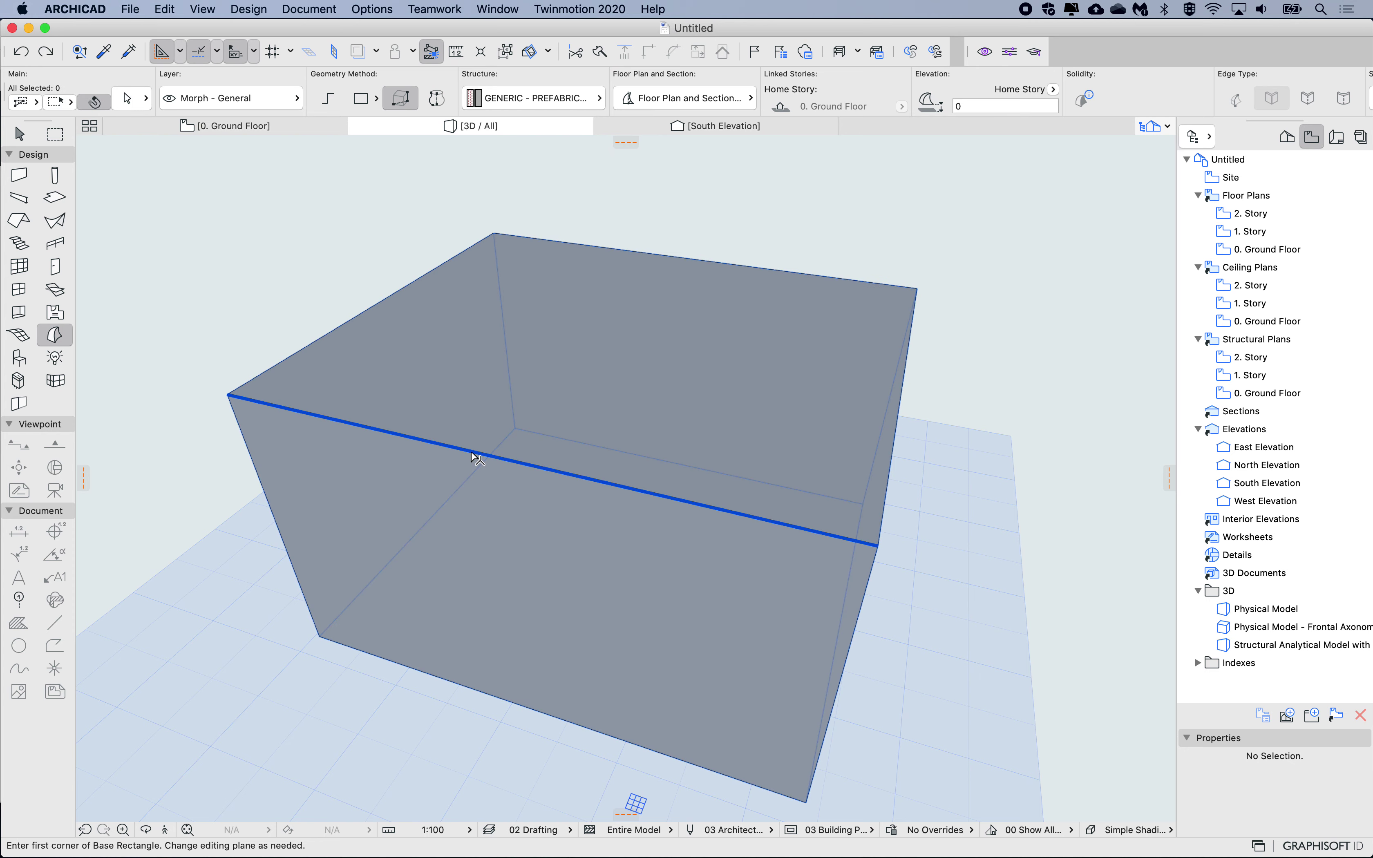
left_click(470, 452, "shift")
left_click(370, 311, "shift")
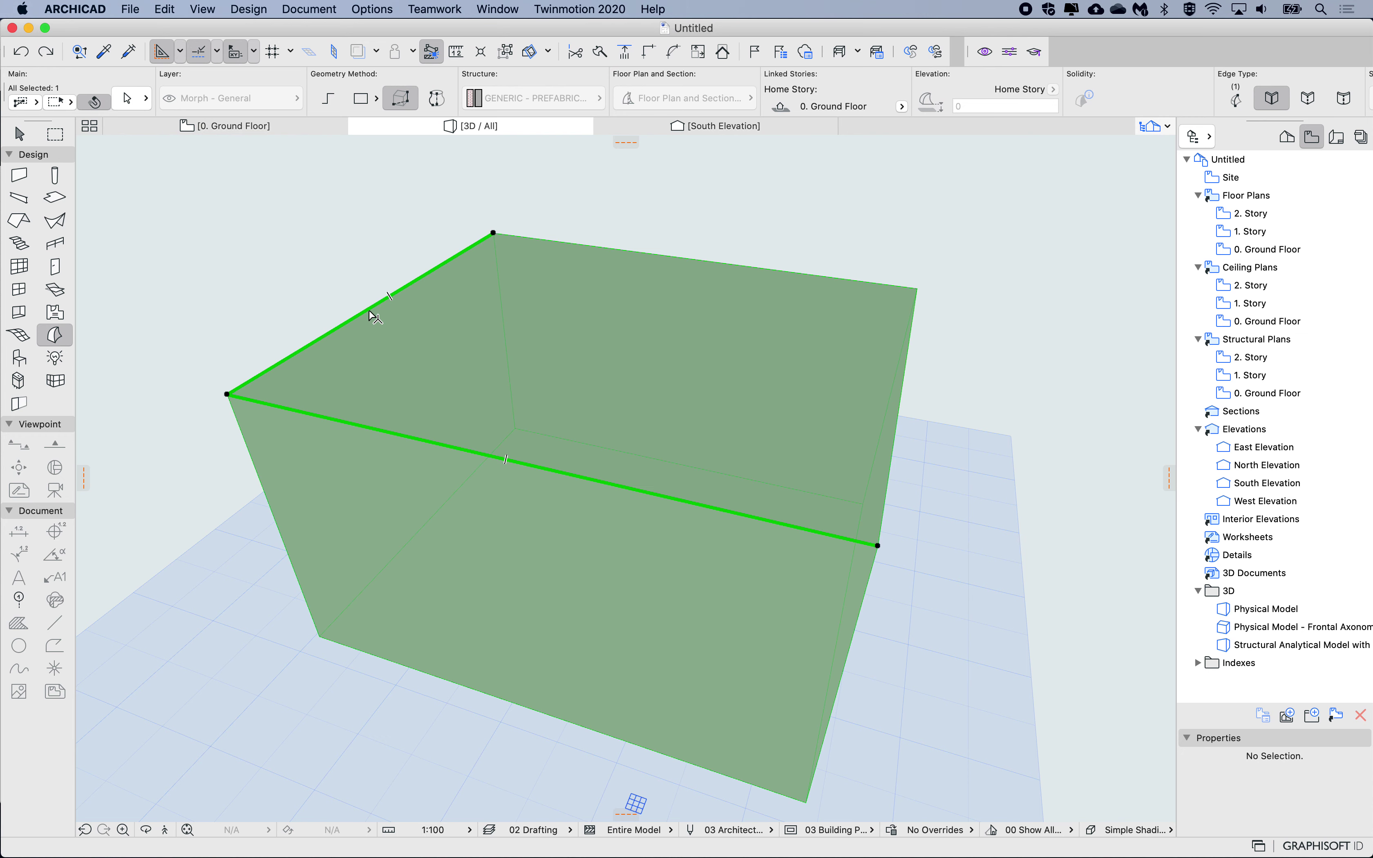
left_click(648, 254, "shift")
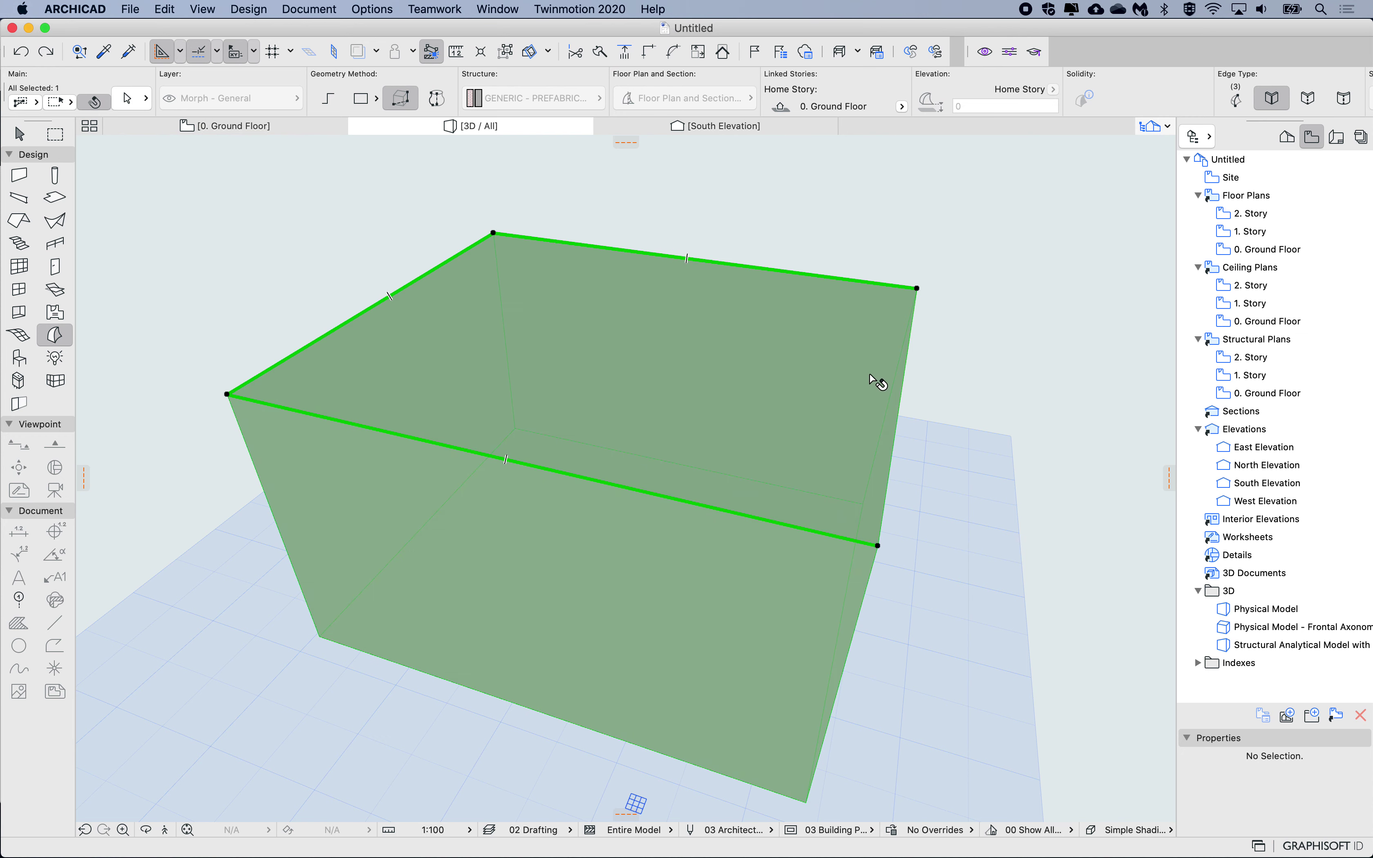
left_click(899, 397, "shift")
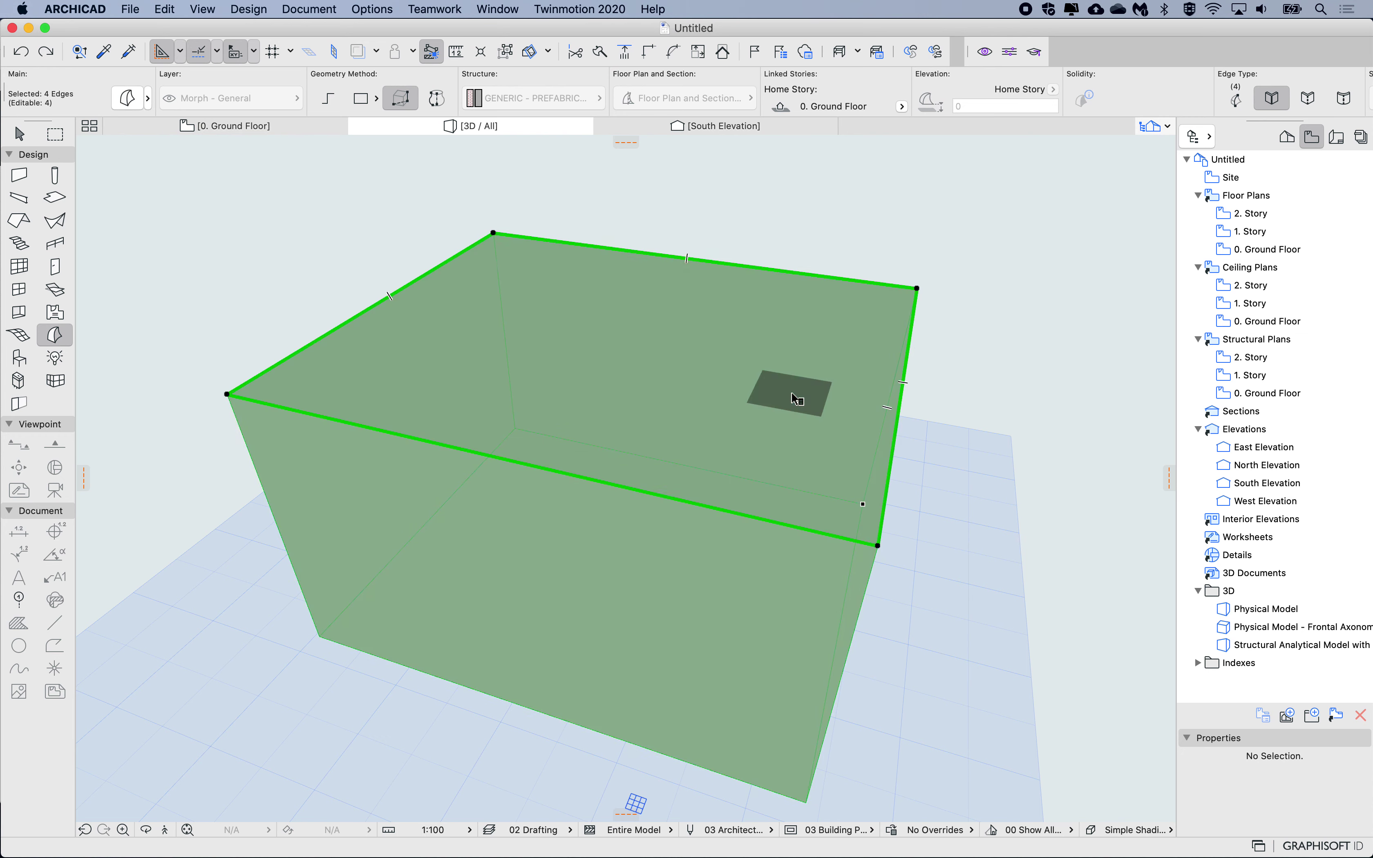
middle_click_drag(797, 399, 791, 393, "shift")
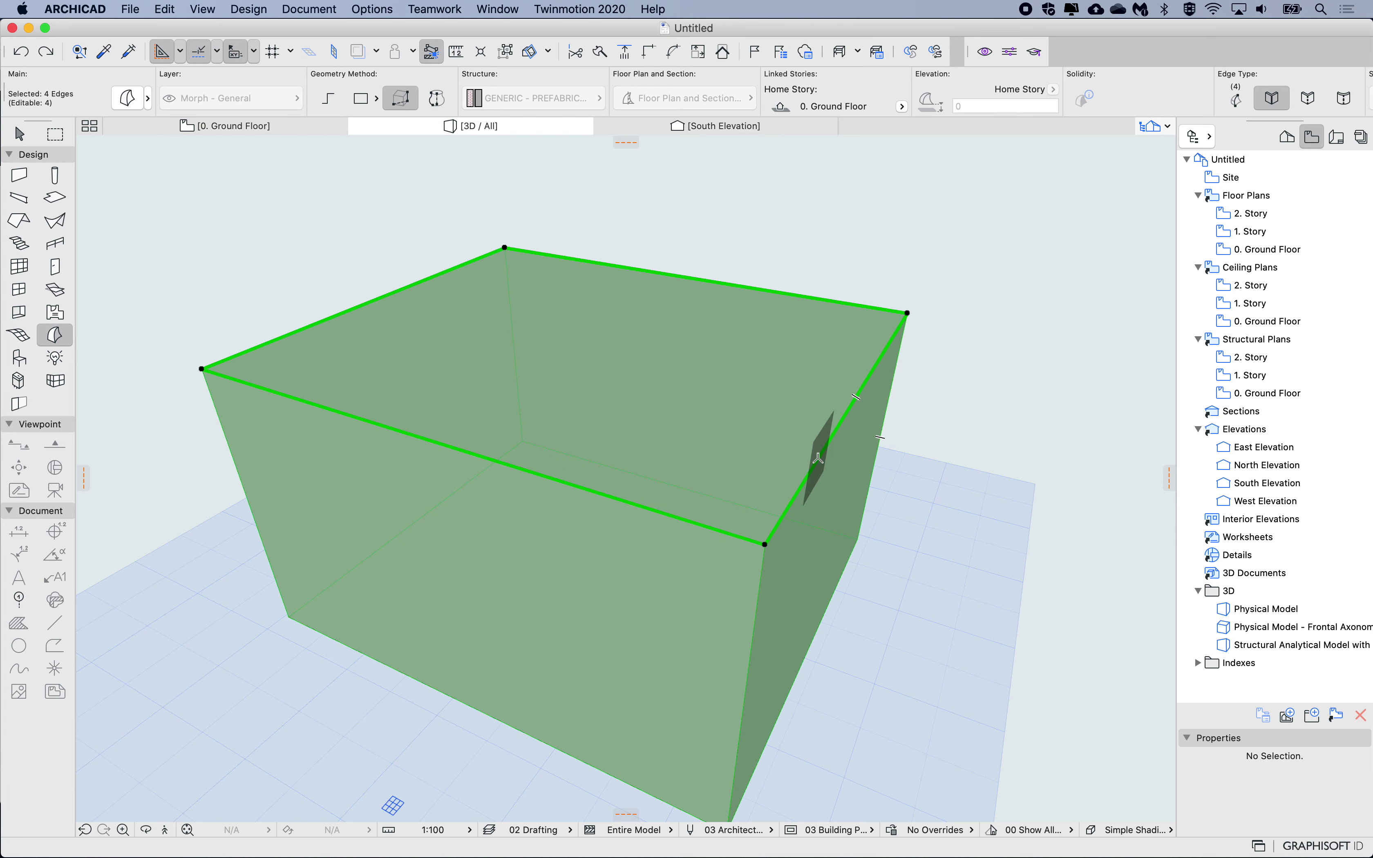
left_click(820, 462)
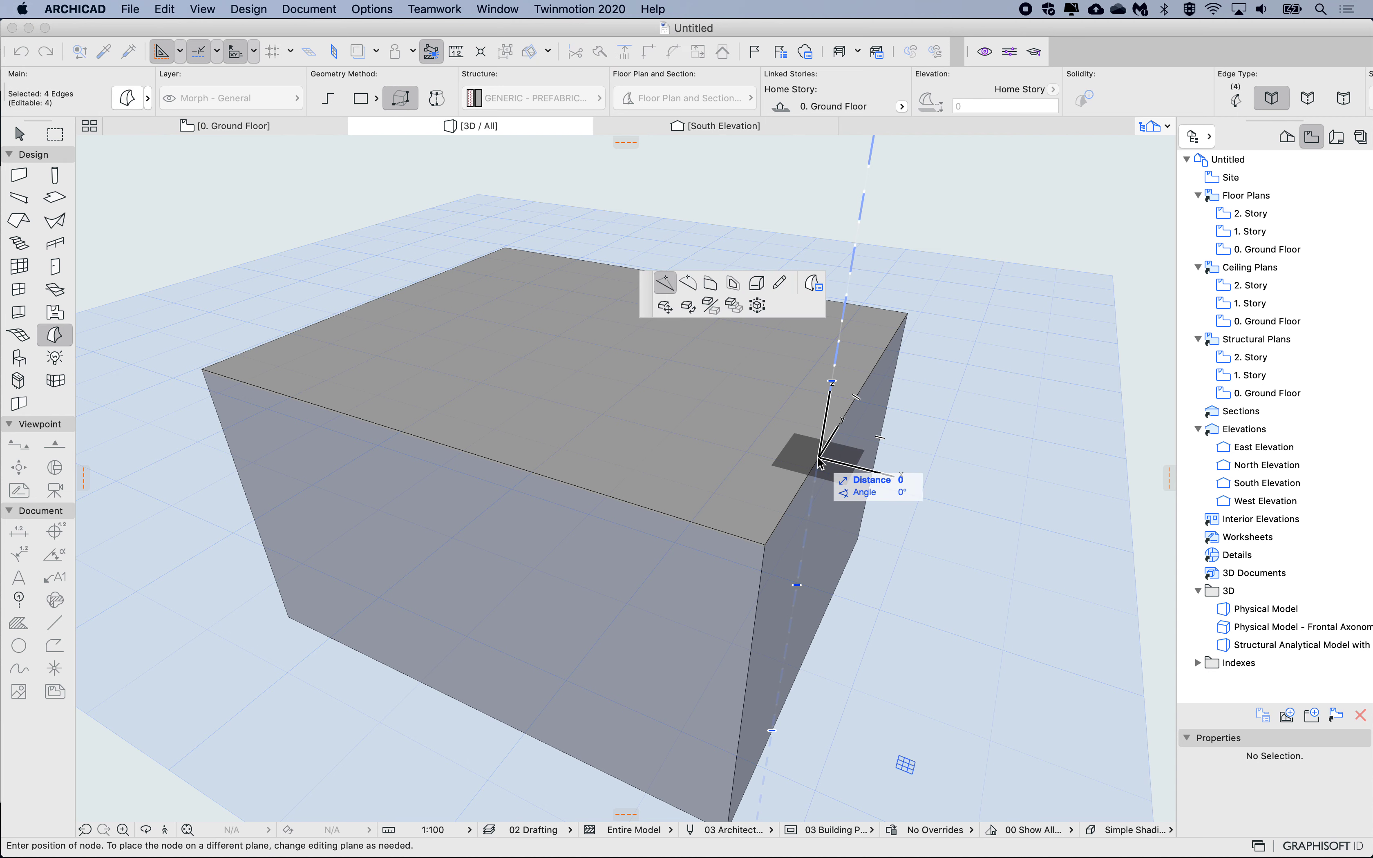
left_click(761, 286)
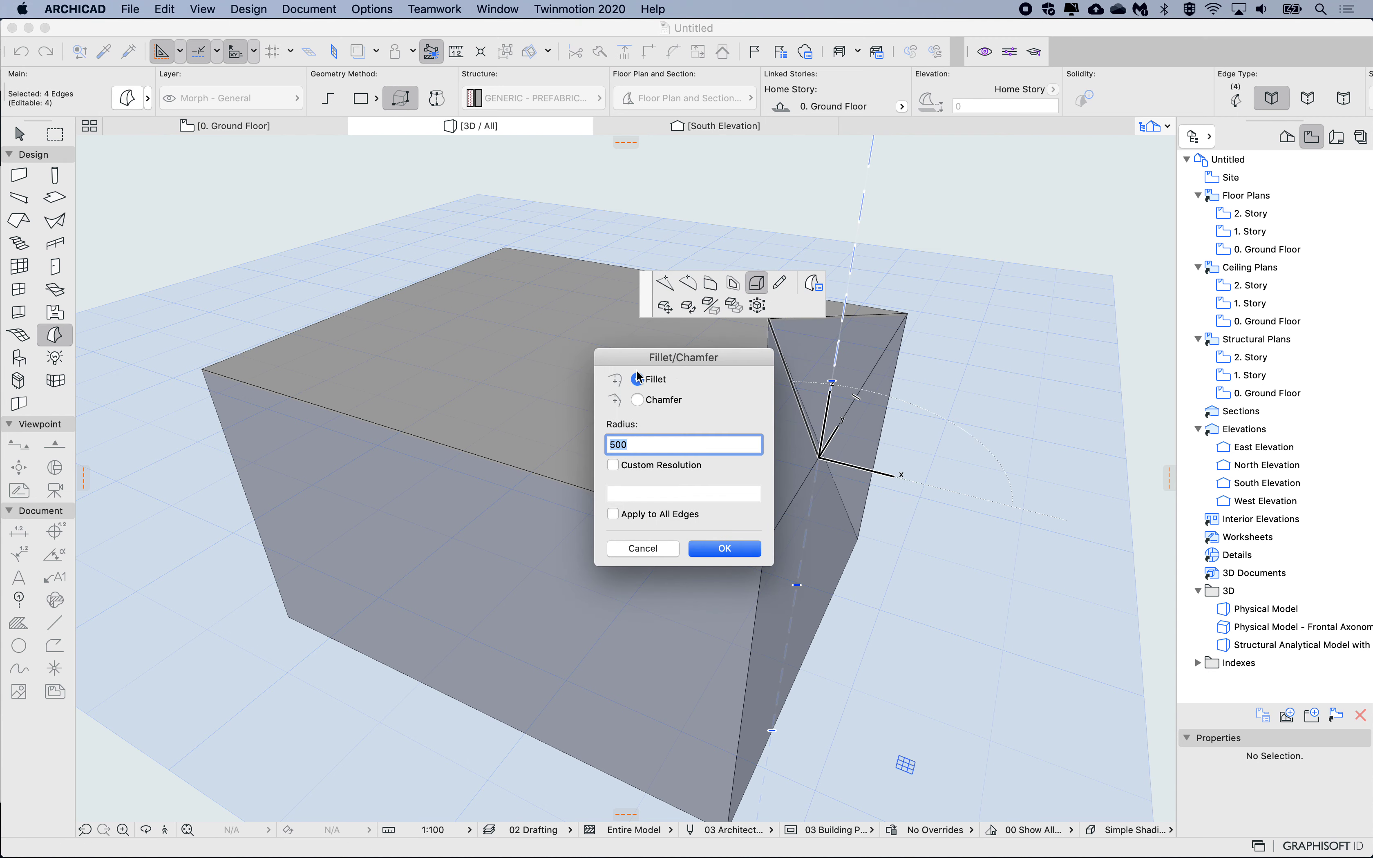
left_click_drag(704, 363, 653, 351)
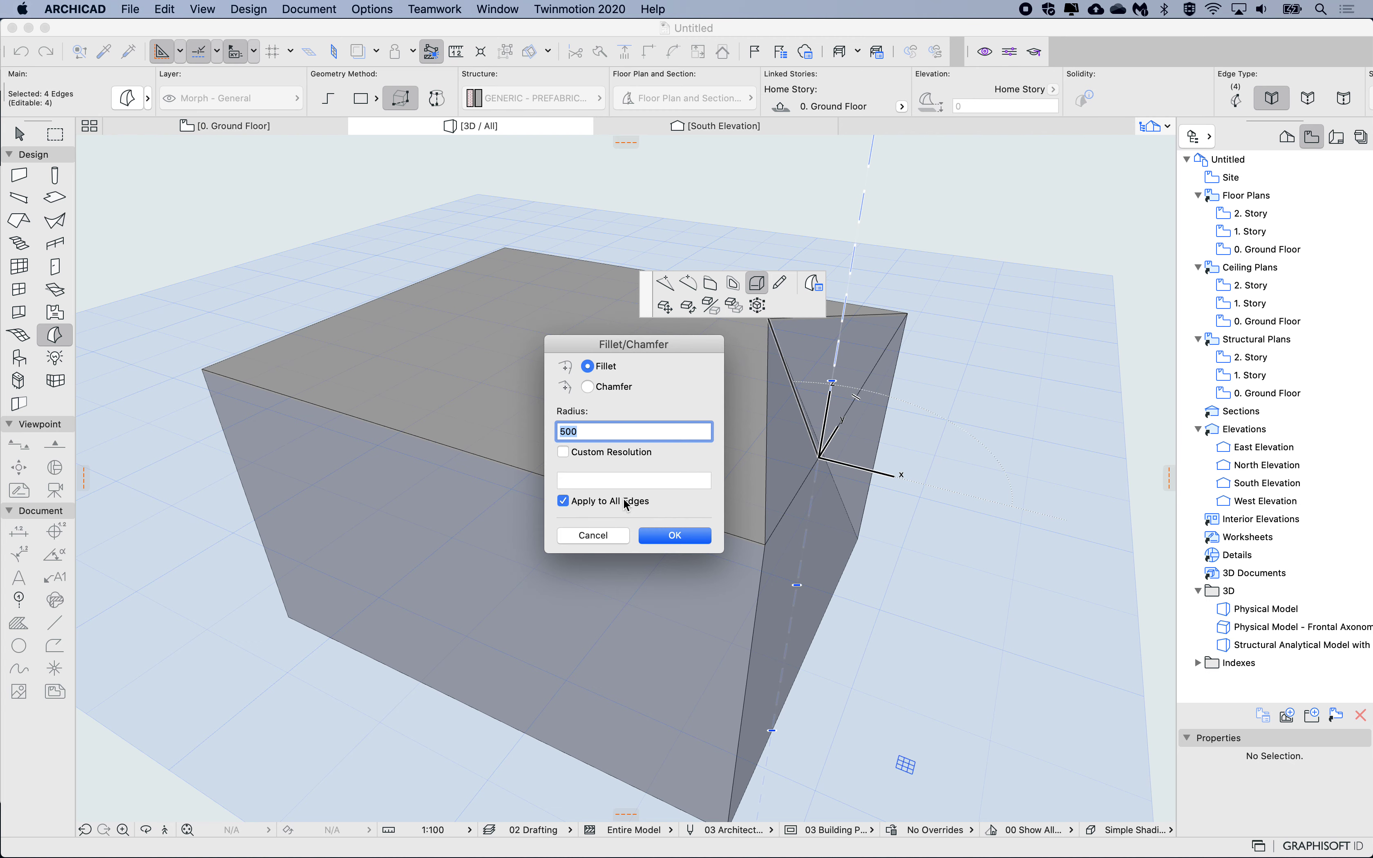
left_click(676, 536)
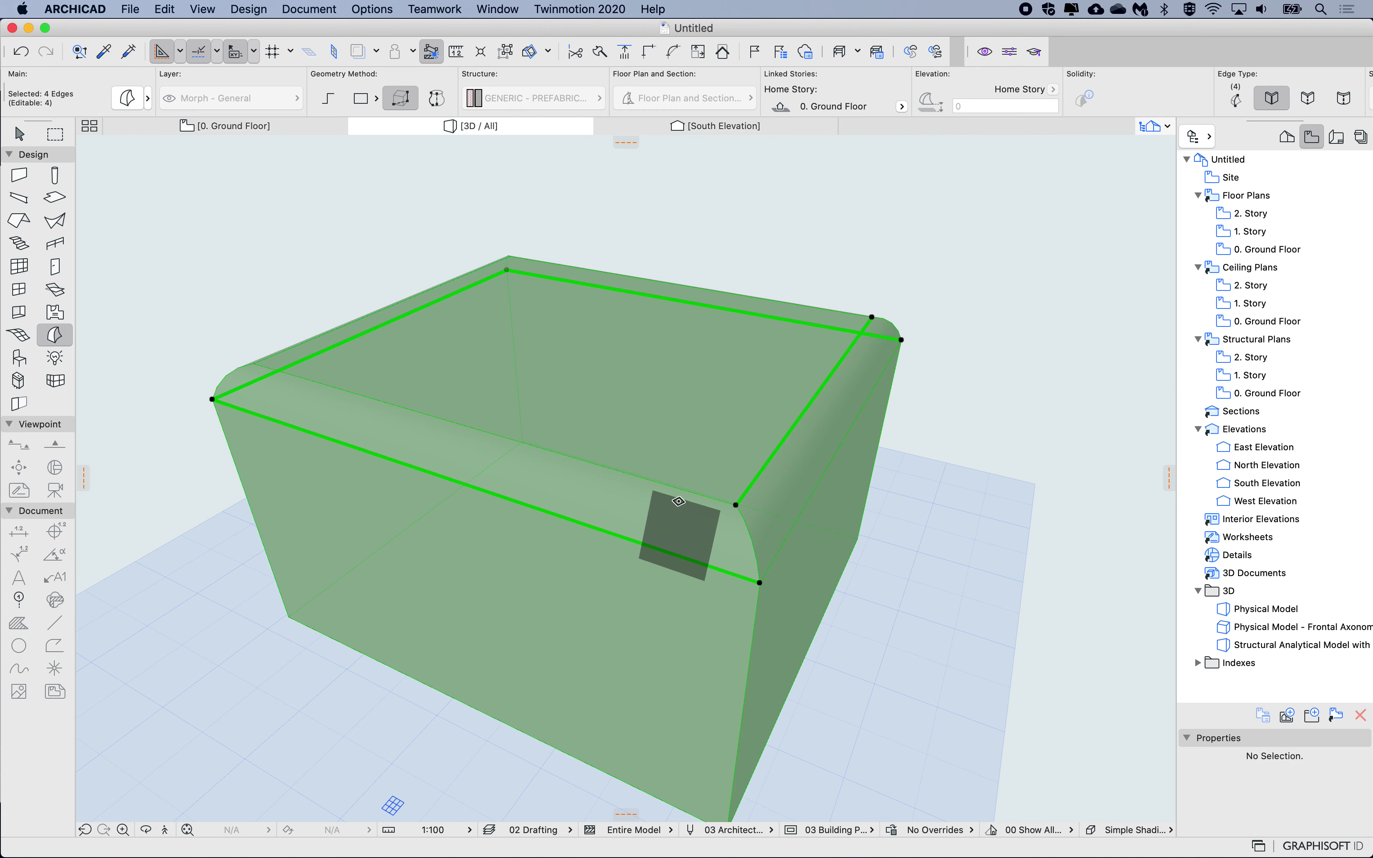
key("Escape")
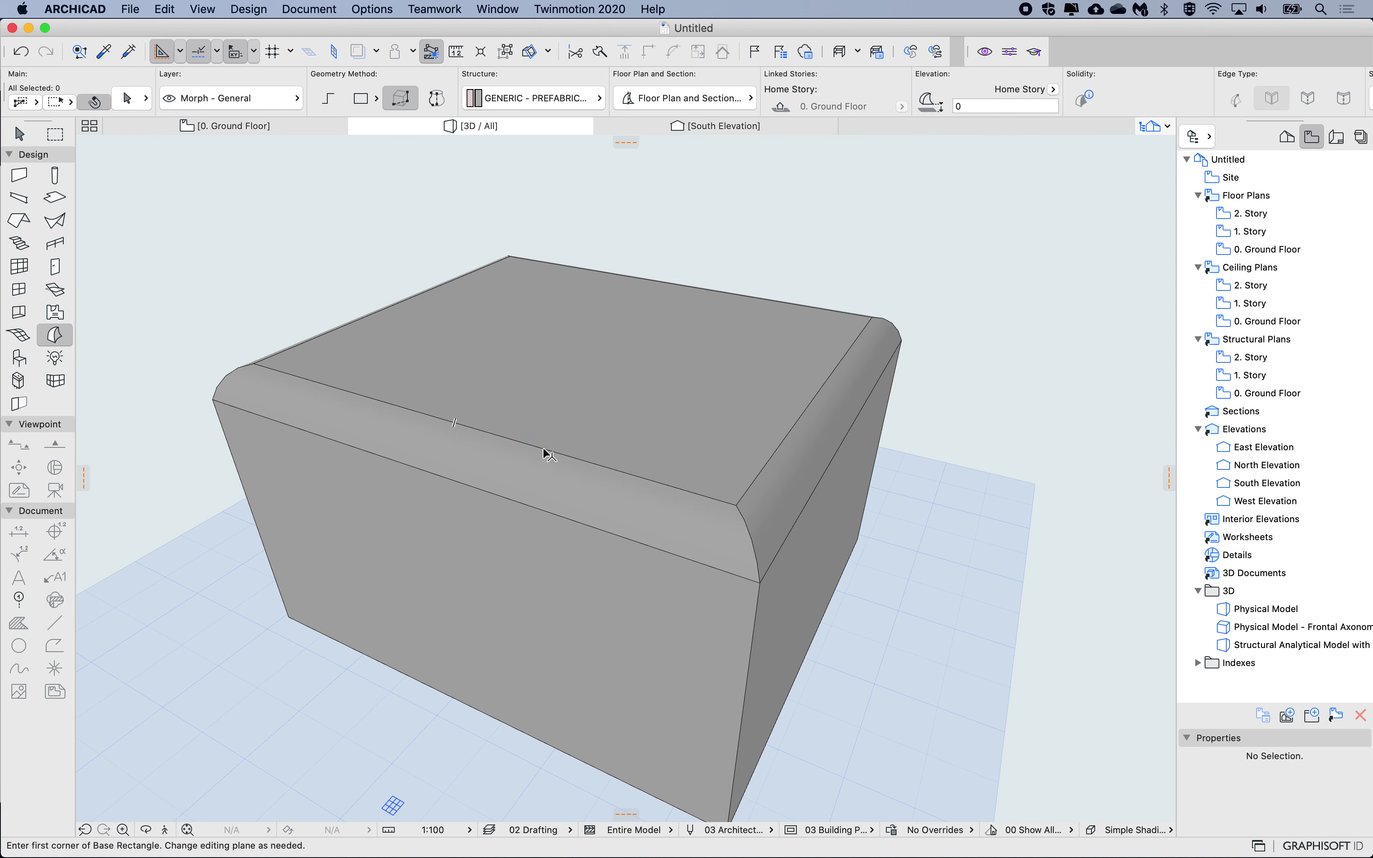
Step: Inspect the rounded edges from several sides, undo the four-edge fillet and clear the selection
scroll(545, 454, "up", 10, "shift")
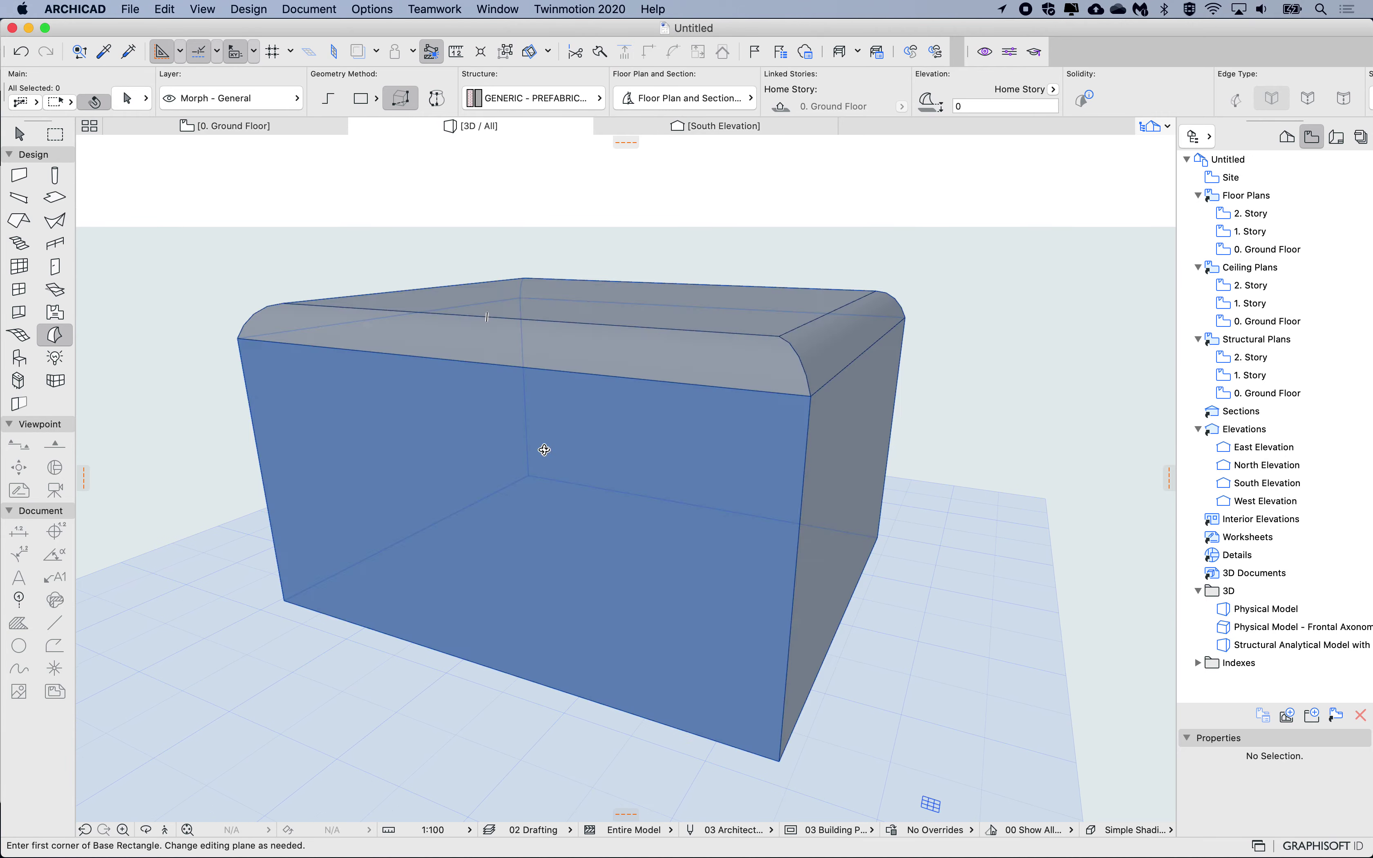
scroll(544, 450, "up", 10, "shift")
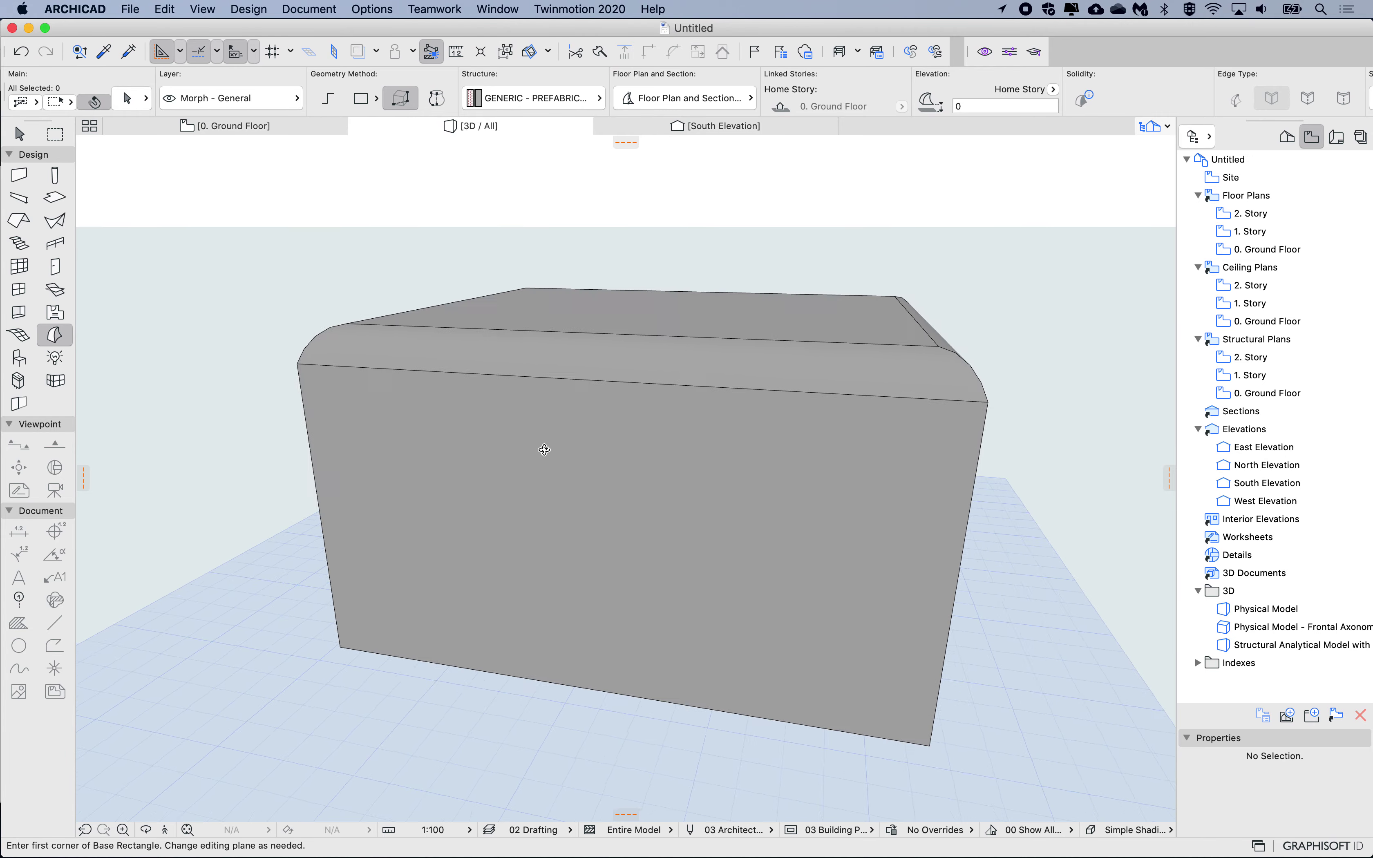
scroll(545, 450, "down", 10, "shift")
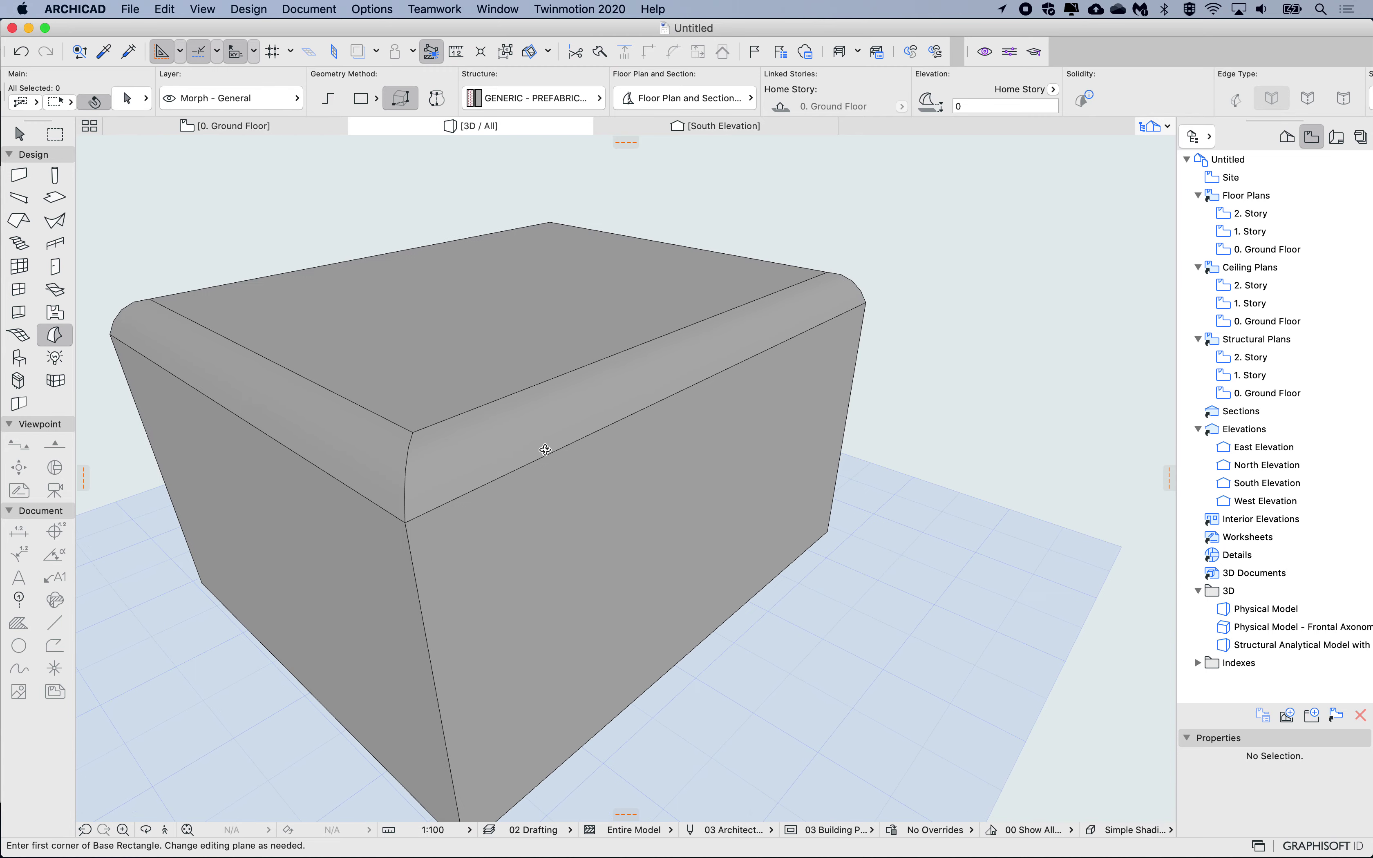
scroll(545, 450, "left", 10, "shift")
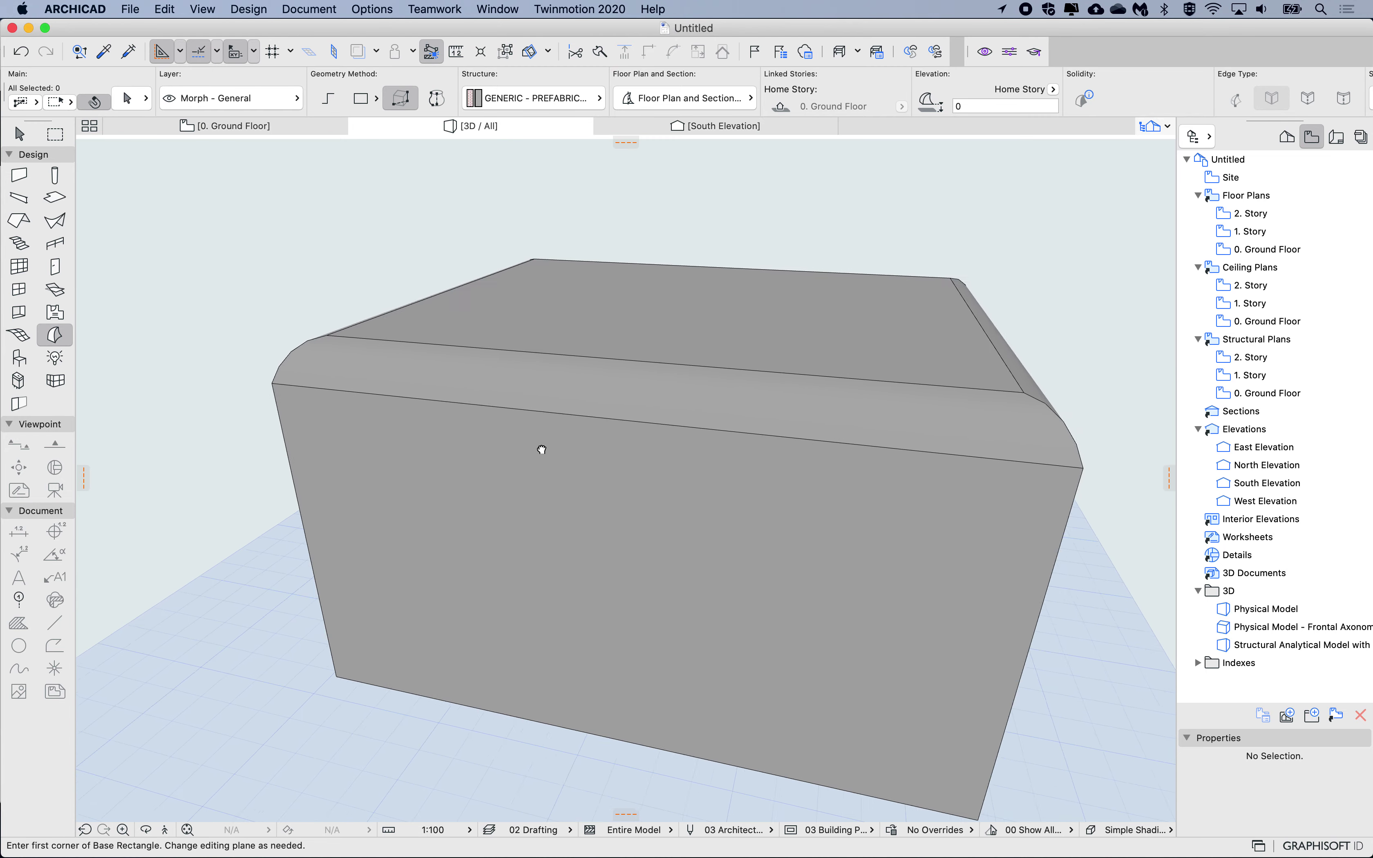
scroll(542, 450, "left", 5, "shift")
key("super+z")
key("Escape")
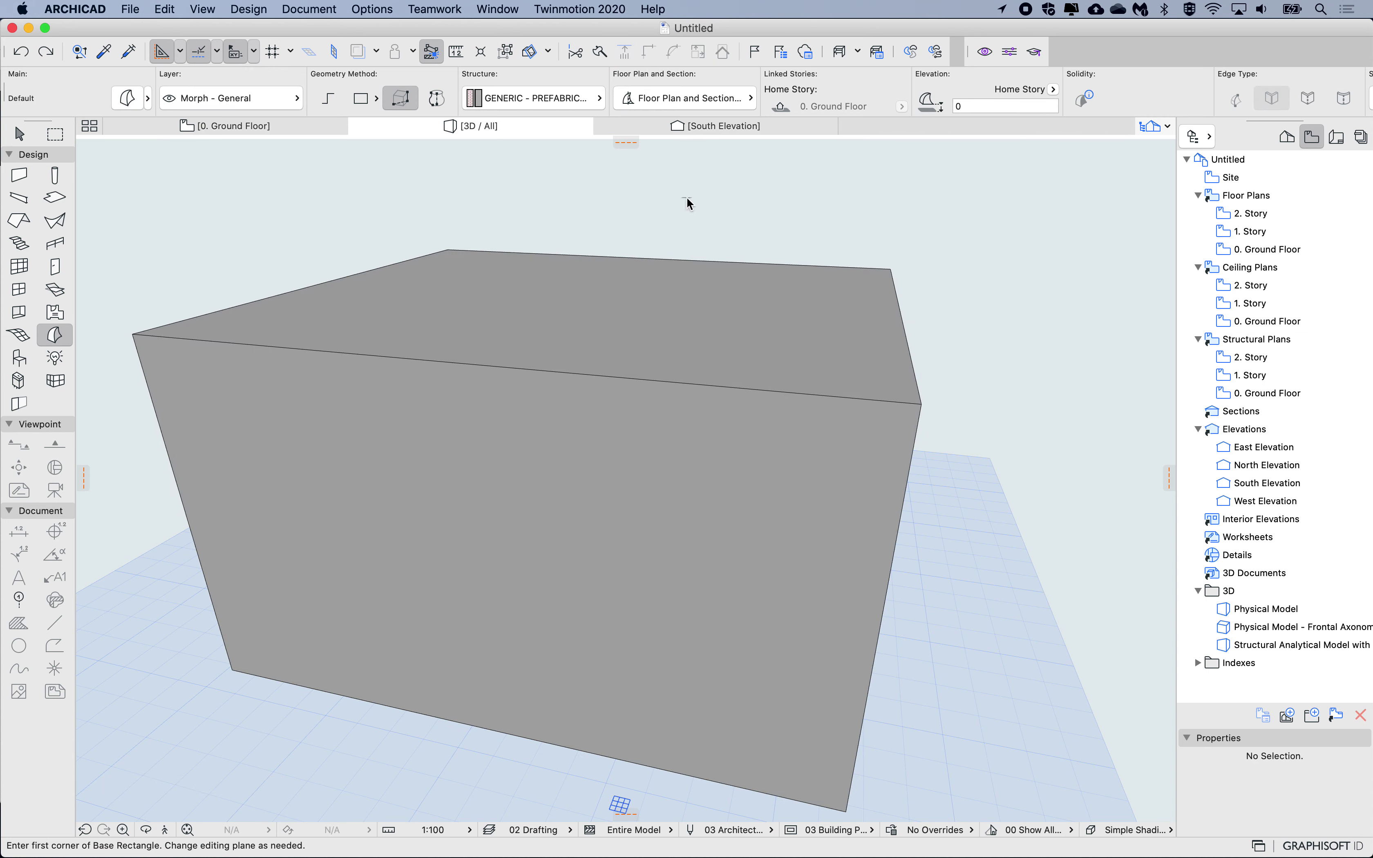
Step: Select the block's top face as a single face, fillet its edges with radius 500 applied to all edges, and clear the selection
scroll(689, 203, "down", 5, "shift")
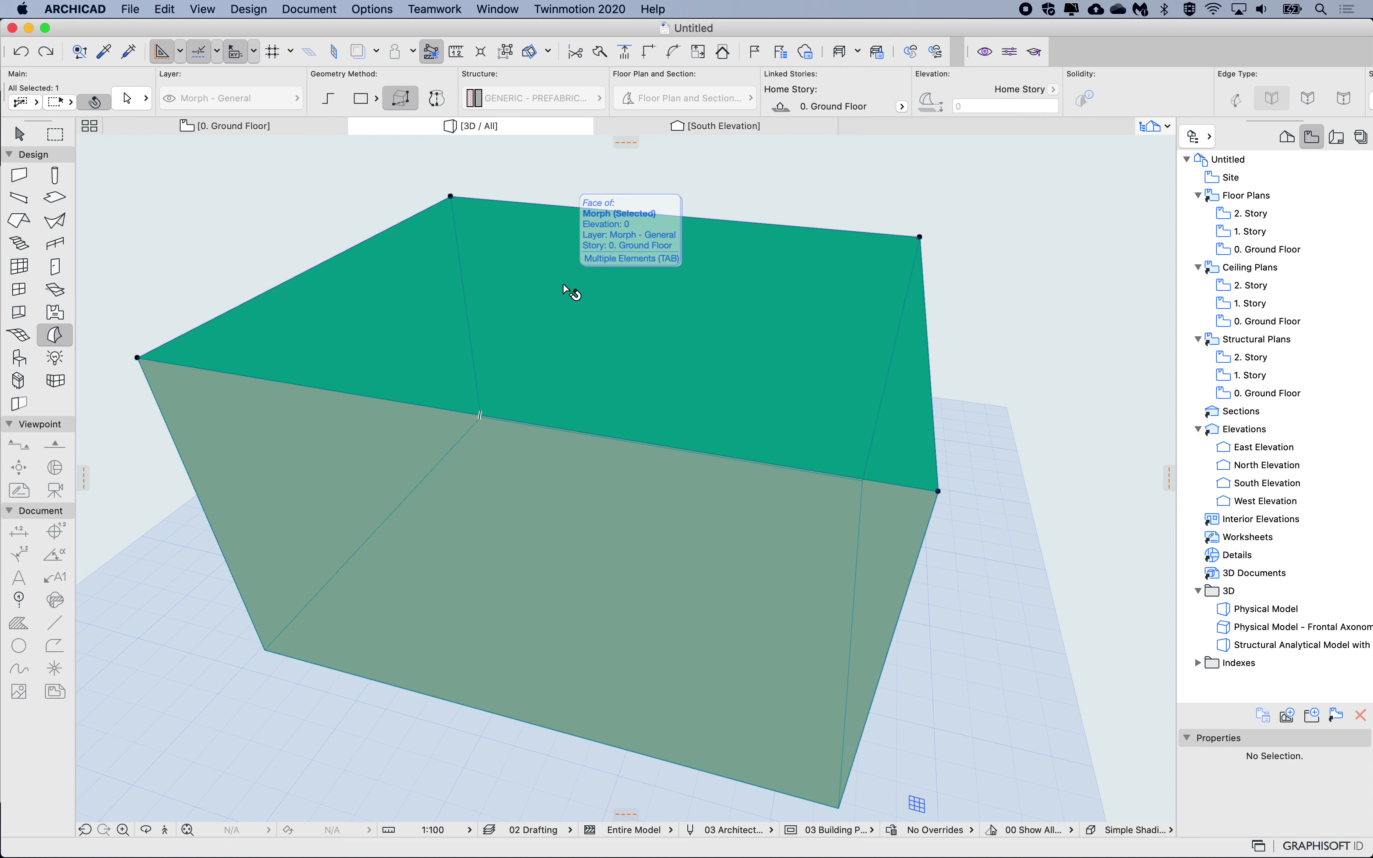
left_click(563, 284)
middle_click_drag(560, 302, 589, 346)
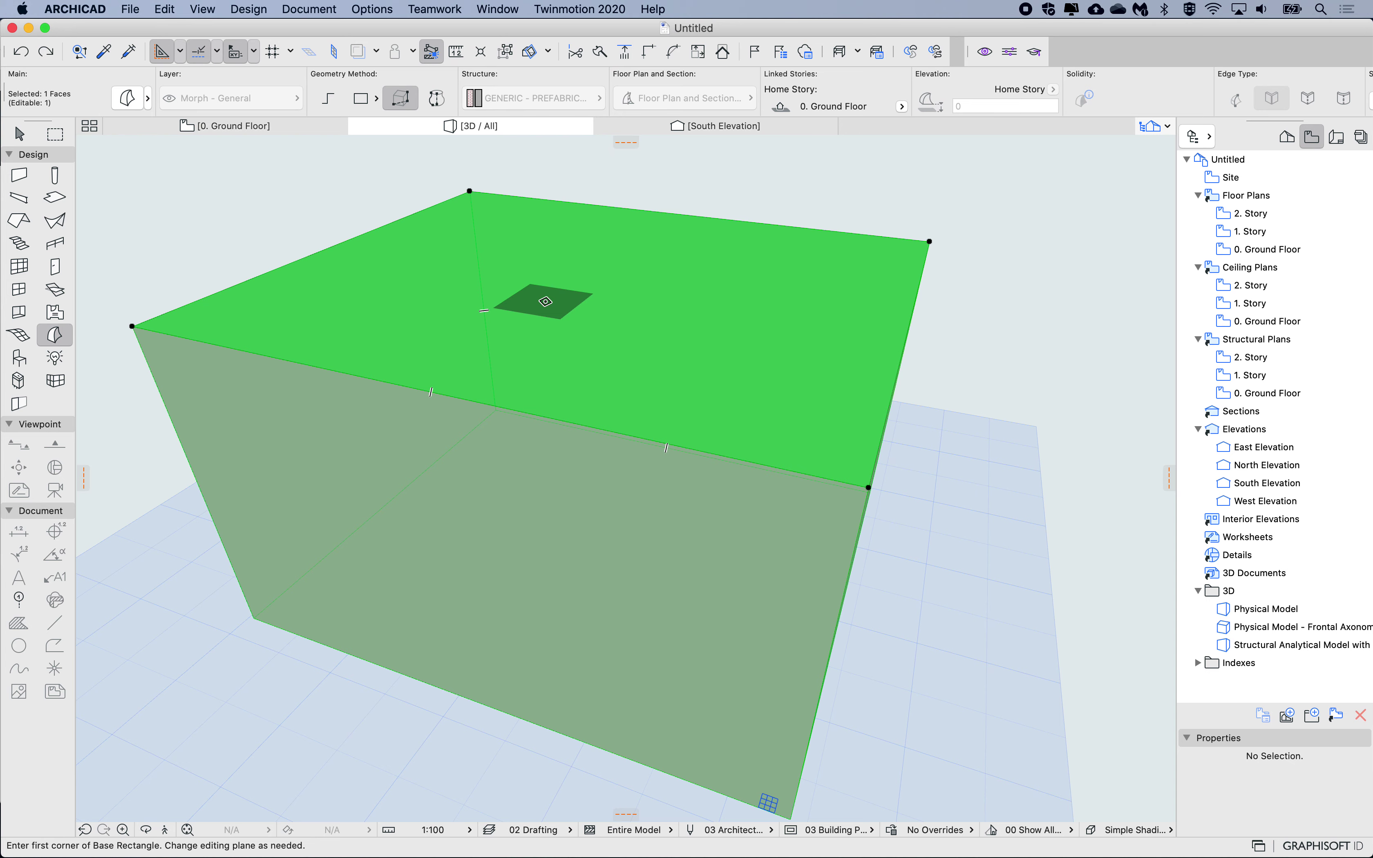
key("super")
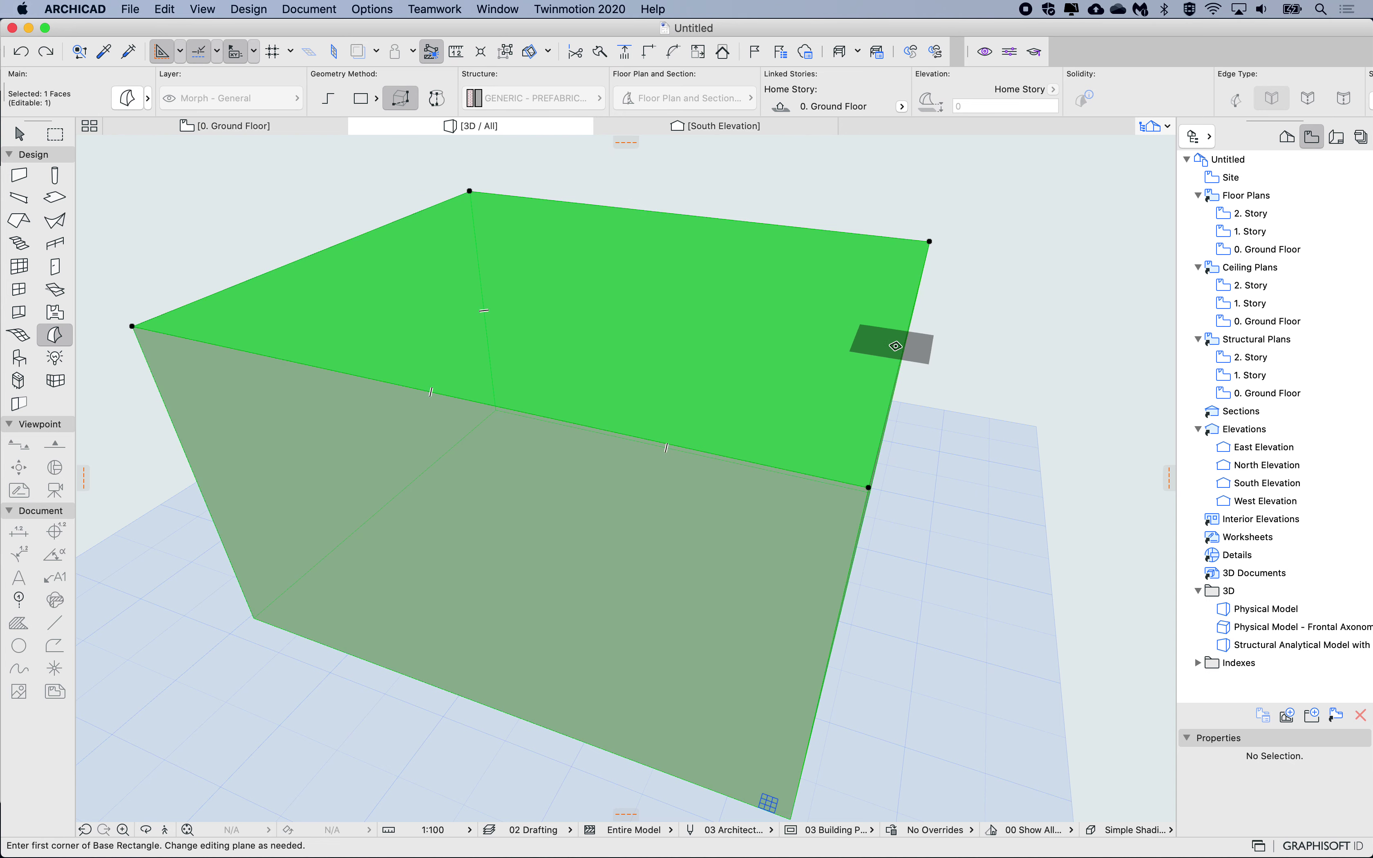
middle_click_drag(854, 343, 896, 368, "shift")
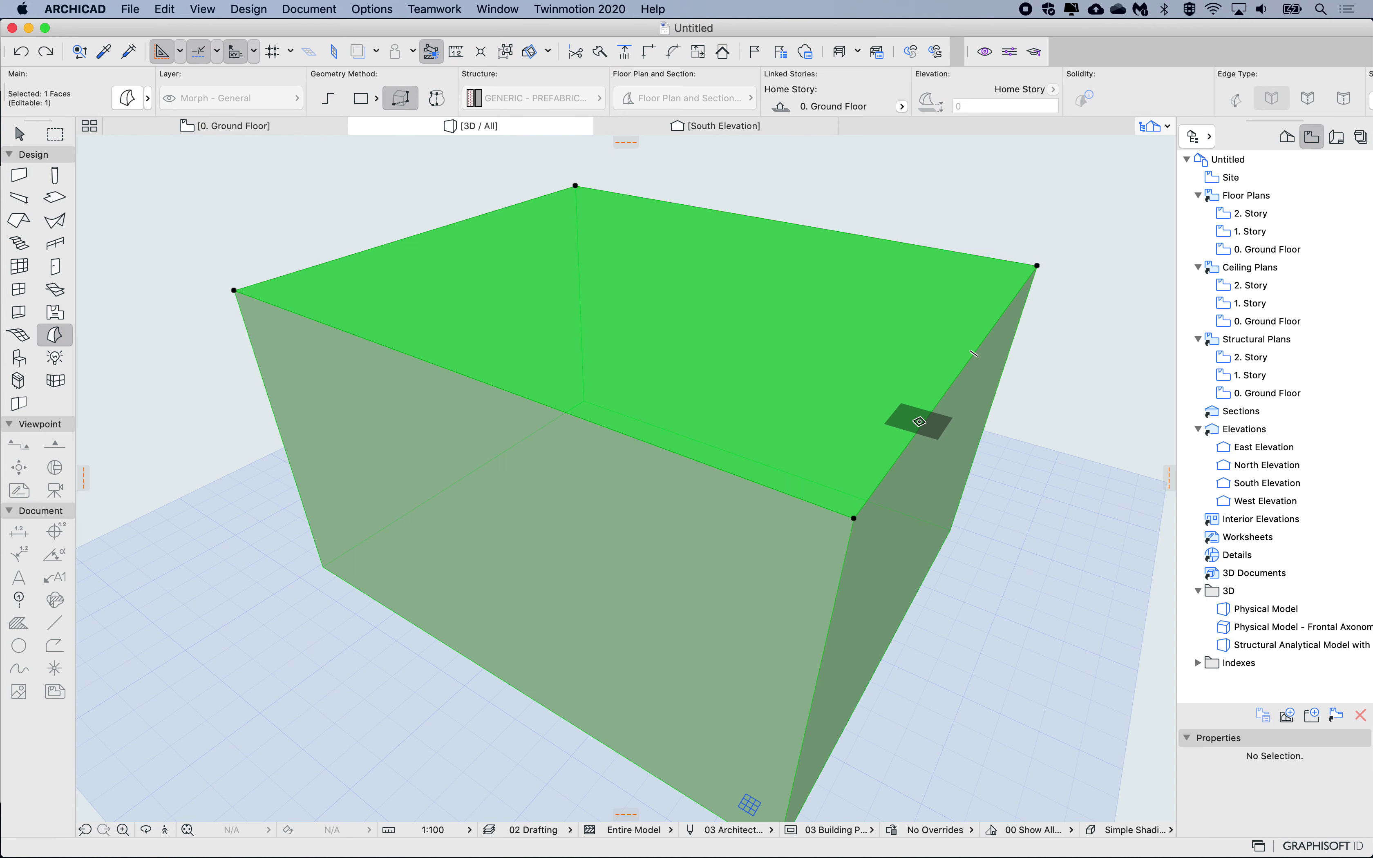
left_click(921, 424)
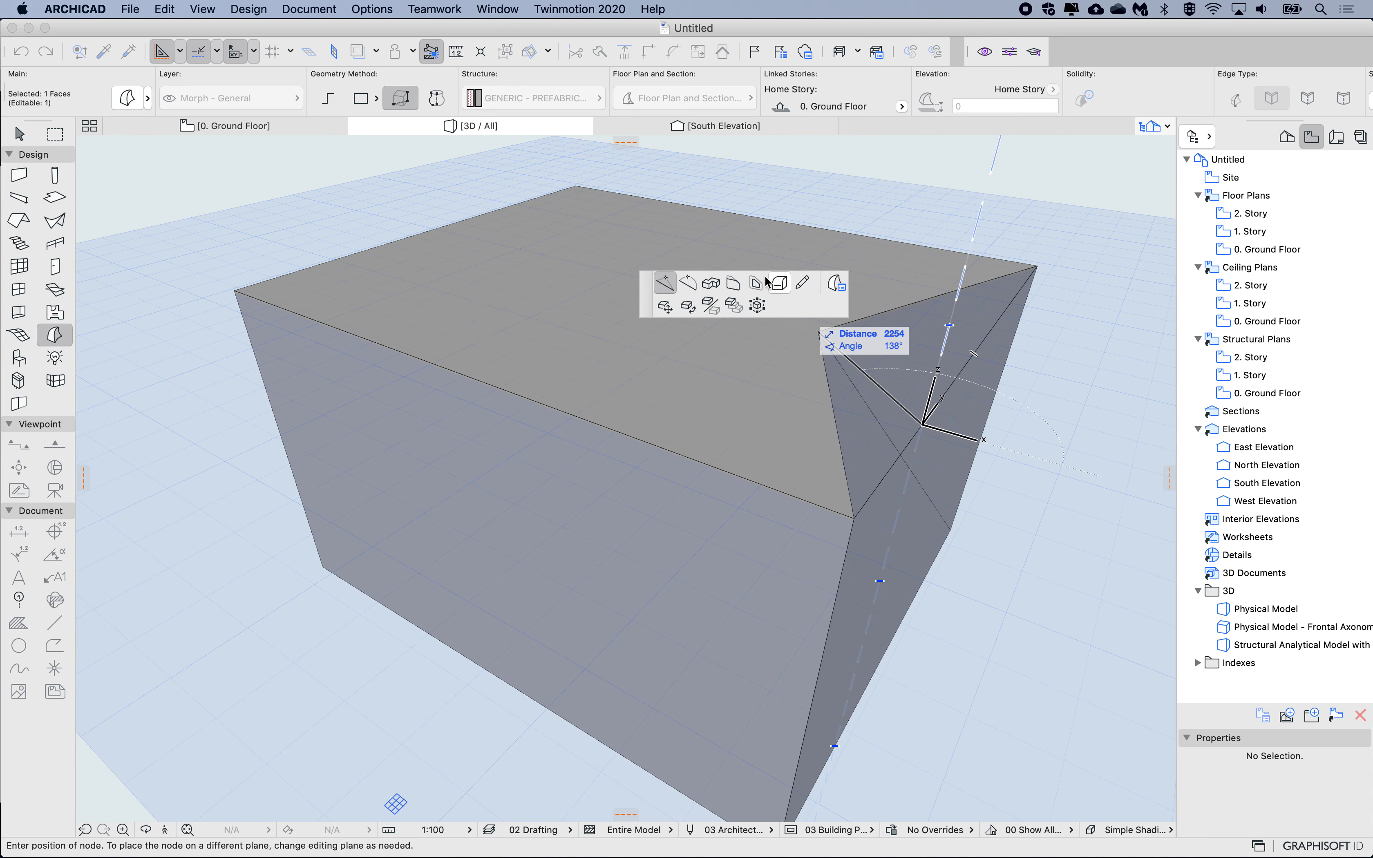
left_click(781, 284)
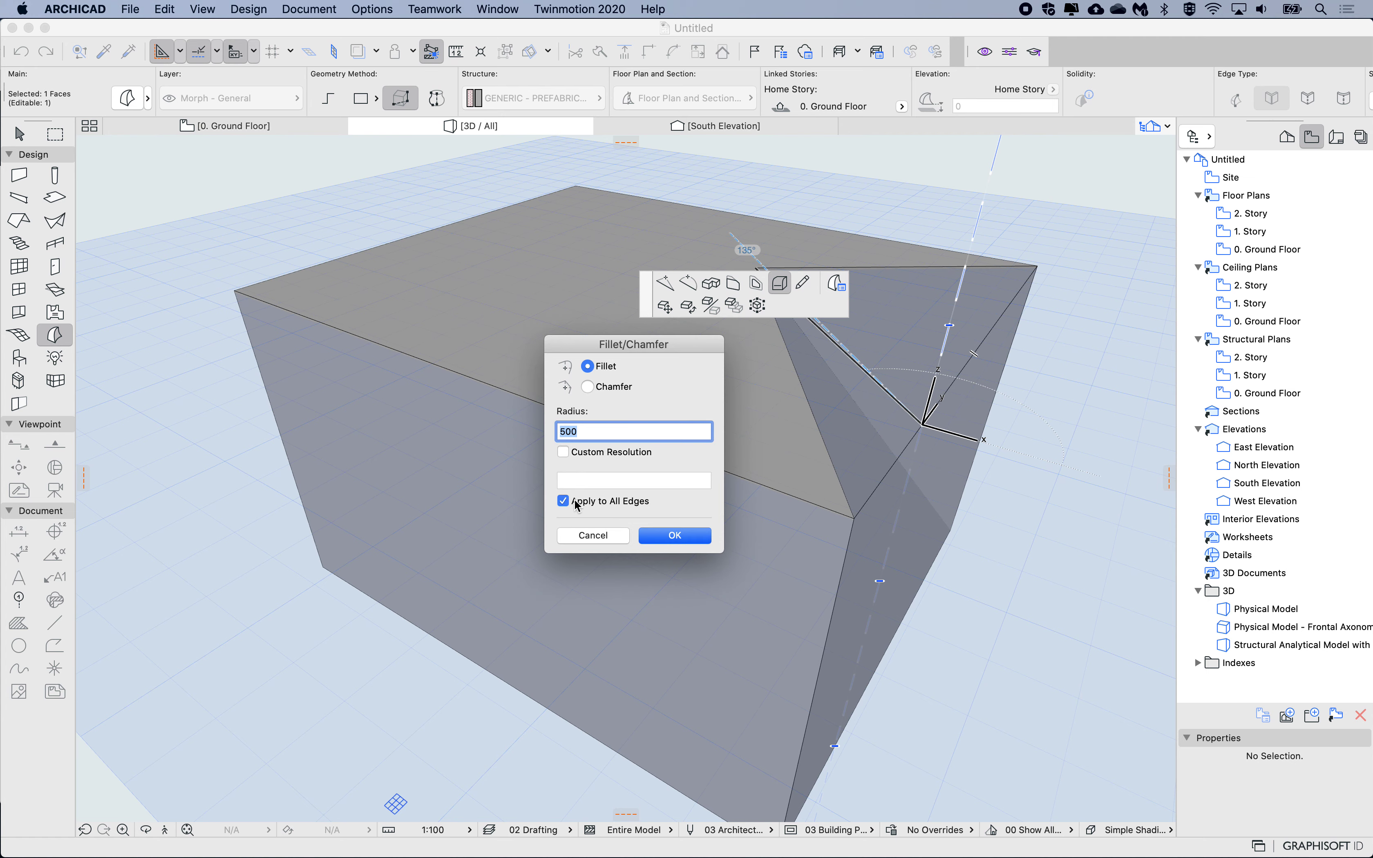
left_click(671, 537)
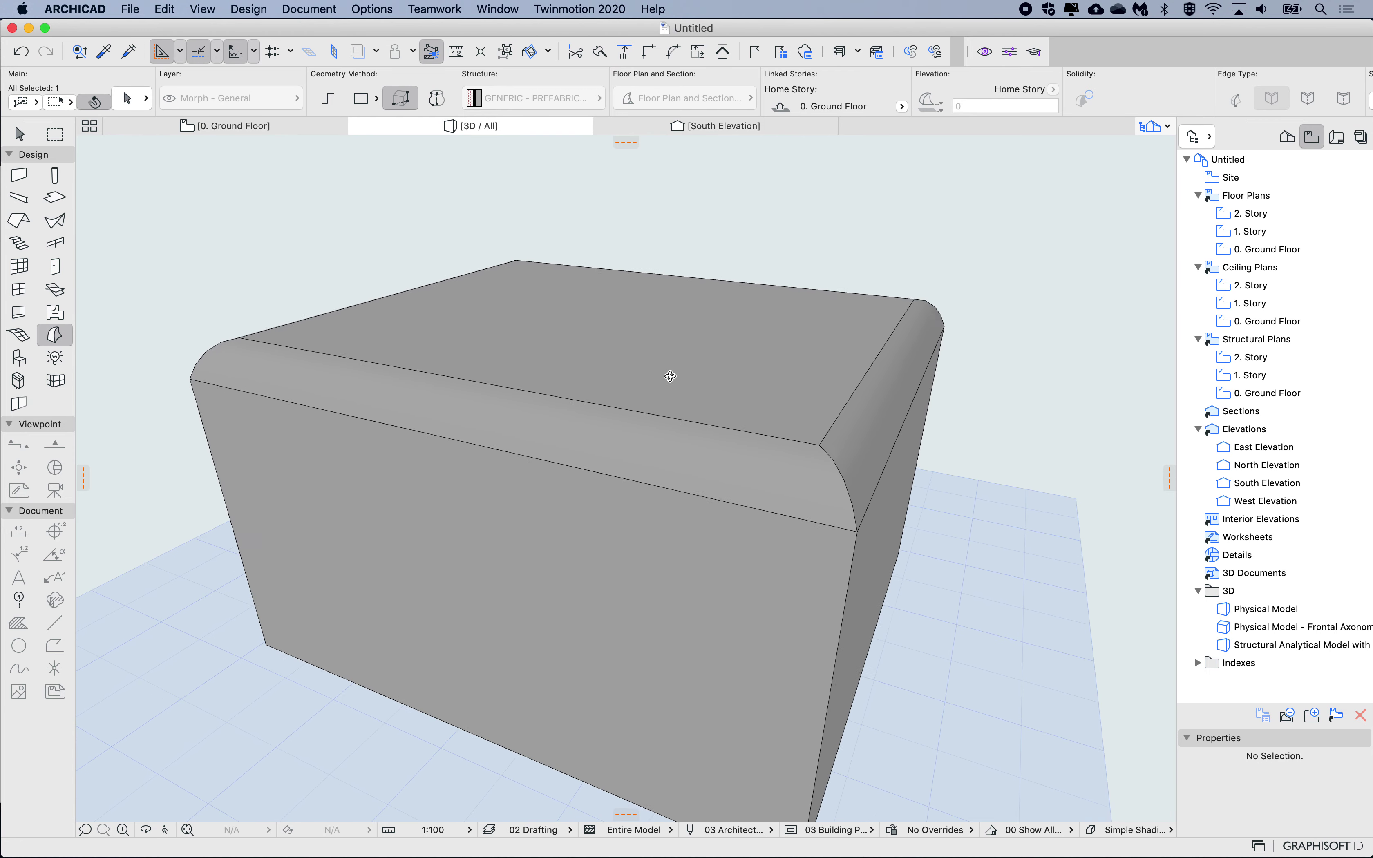
left_click(670, 376)
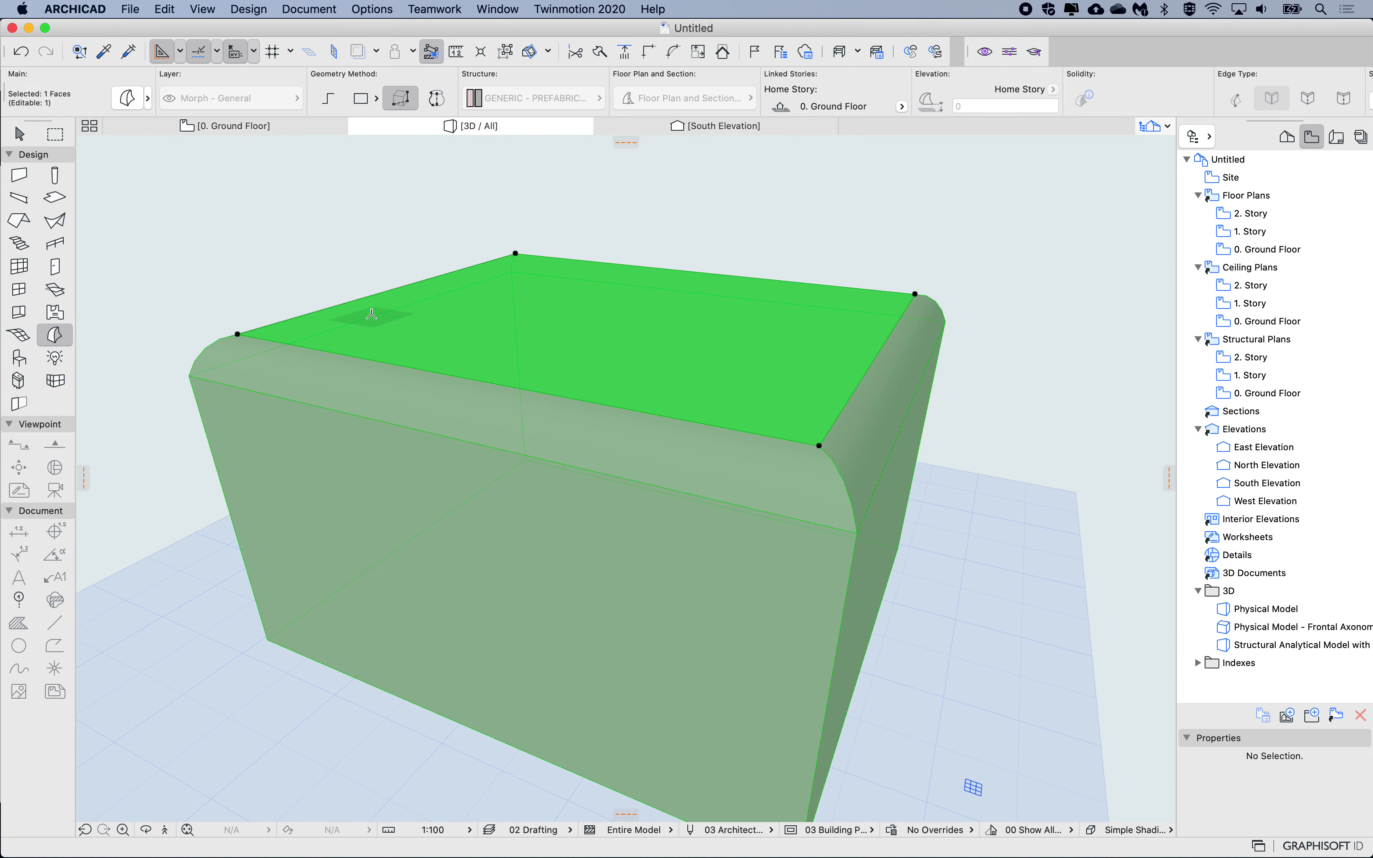
key("Escape")
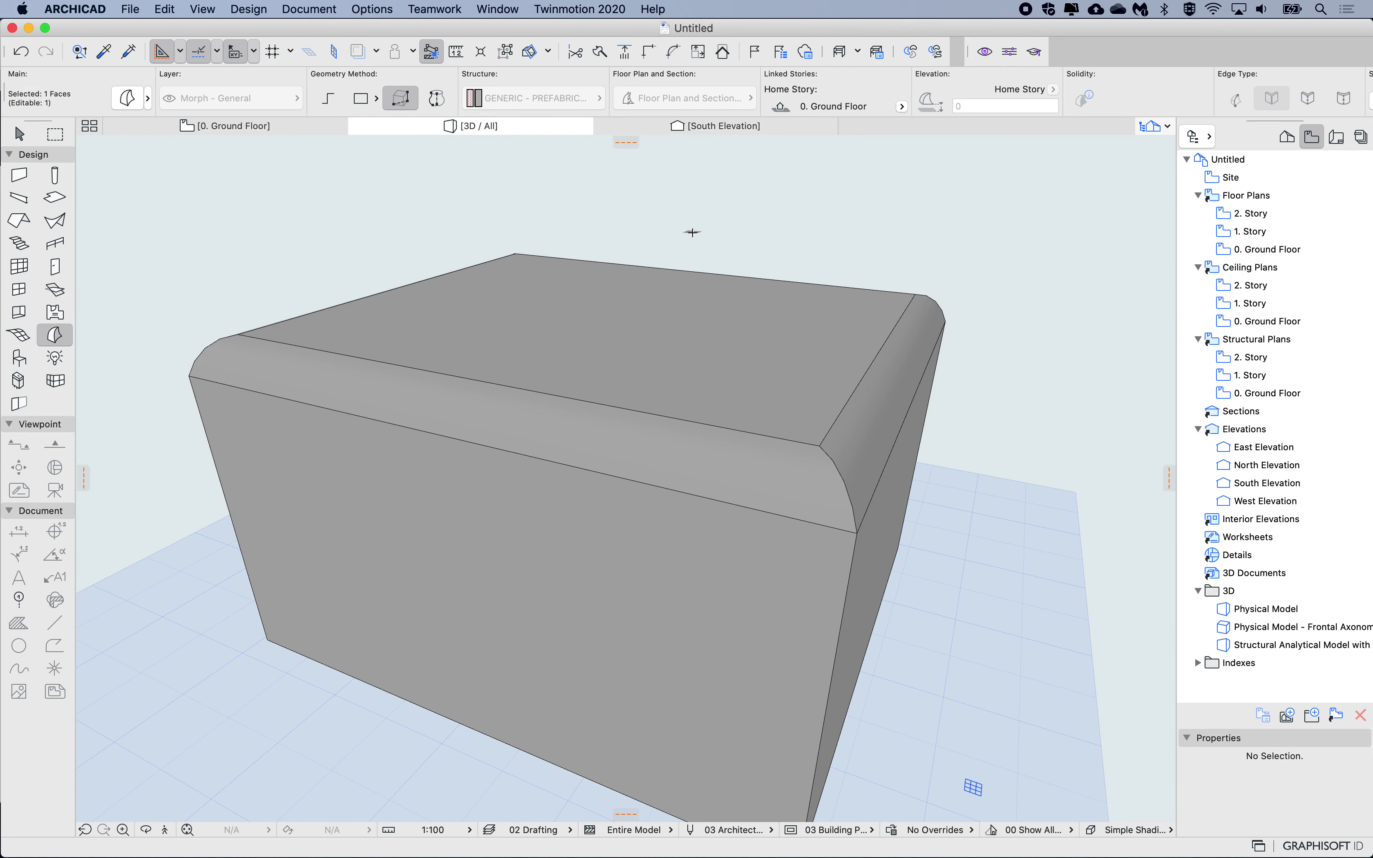
Step: Examine the filleted edges and corners around the block's top face from several sides
scroll(508, 391, "left", 10, "shift")
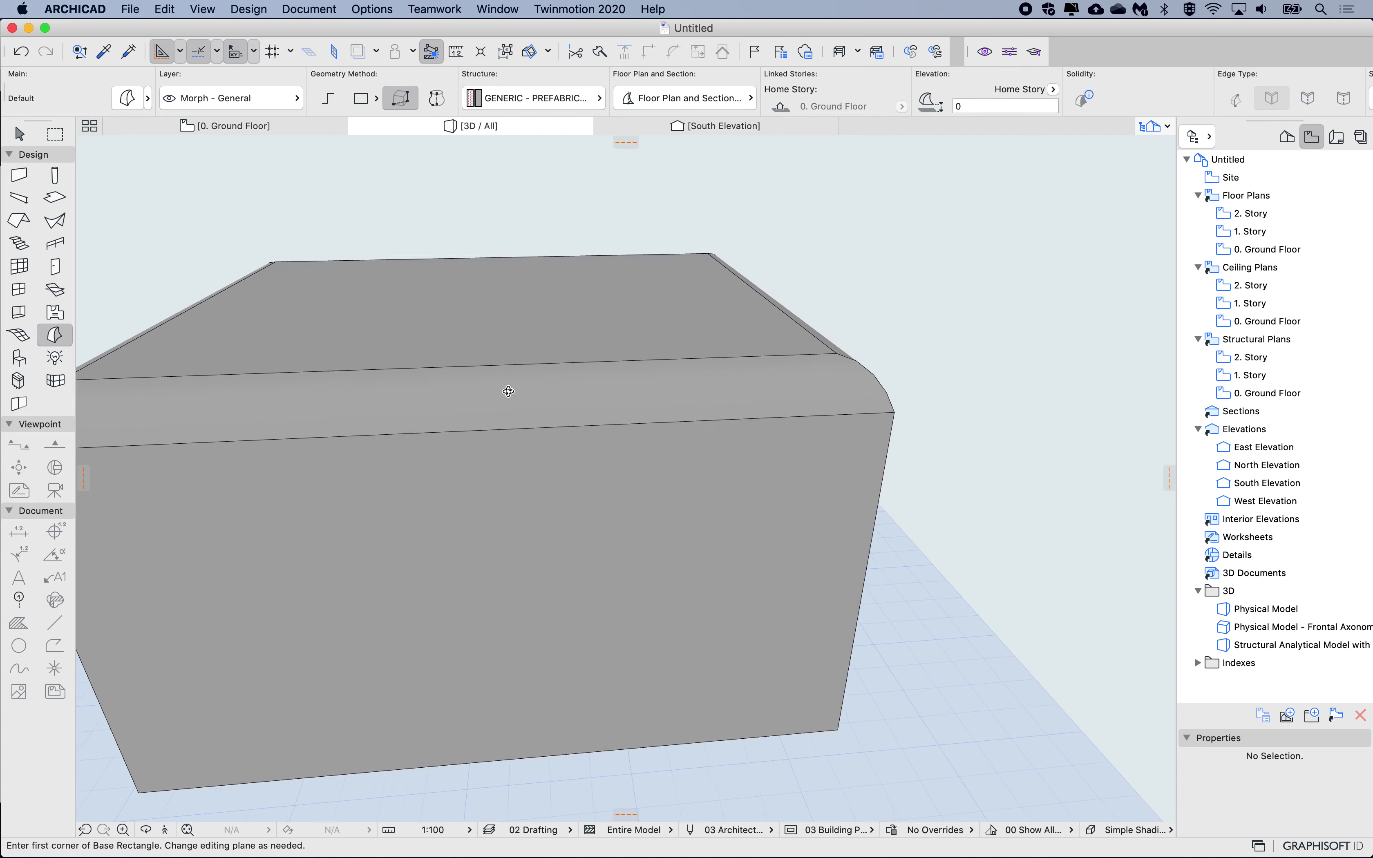
scroll(508, 391, "up", 3)
scroll(508, 391, "left", 10, "shift")
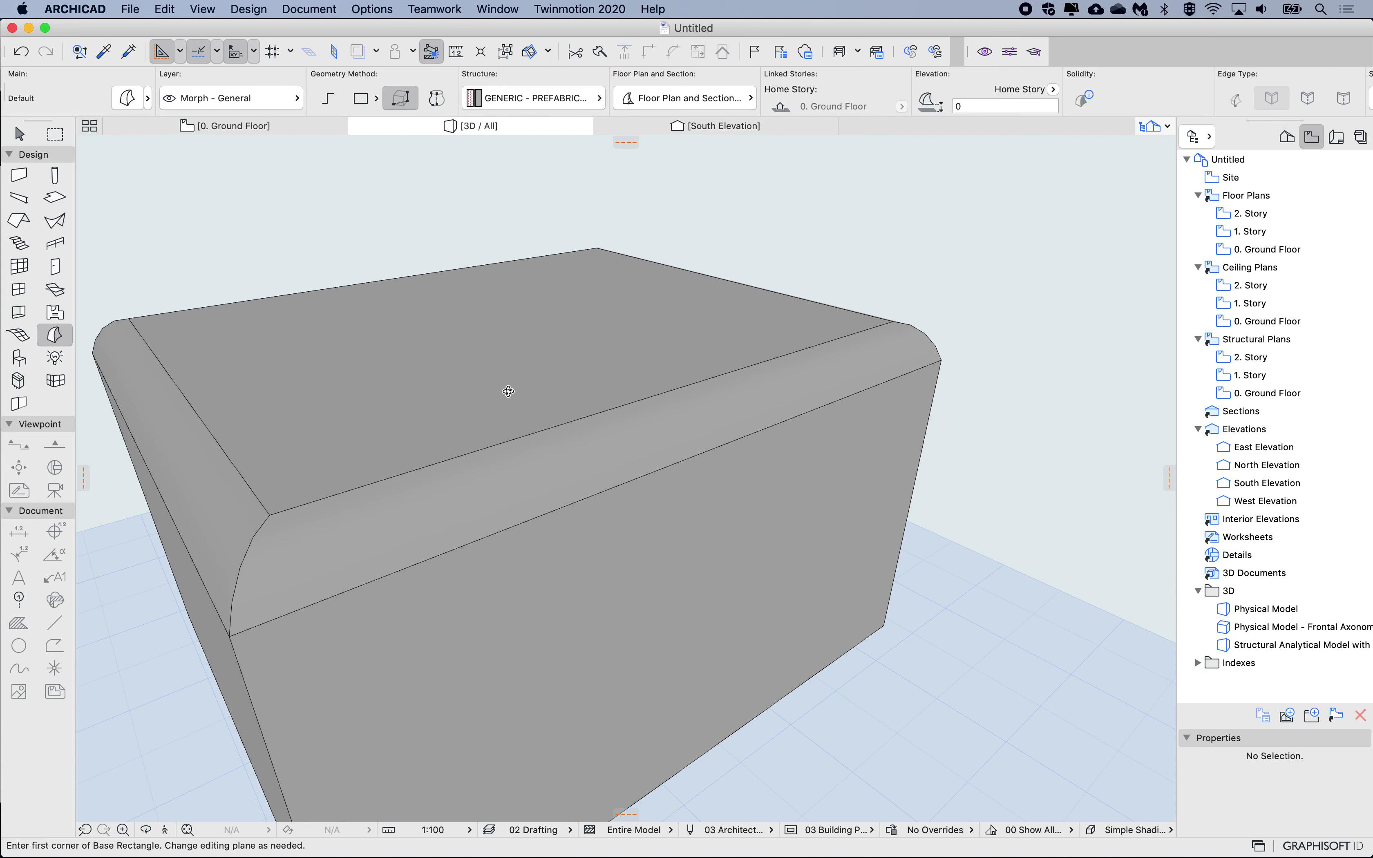
scroll(508, 392, "left", 10, "shift")
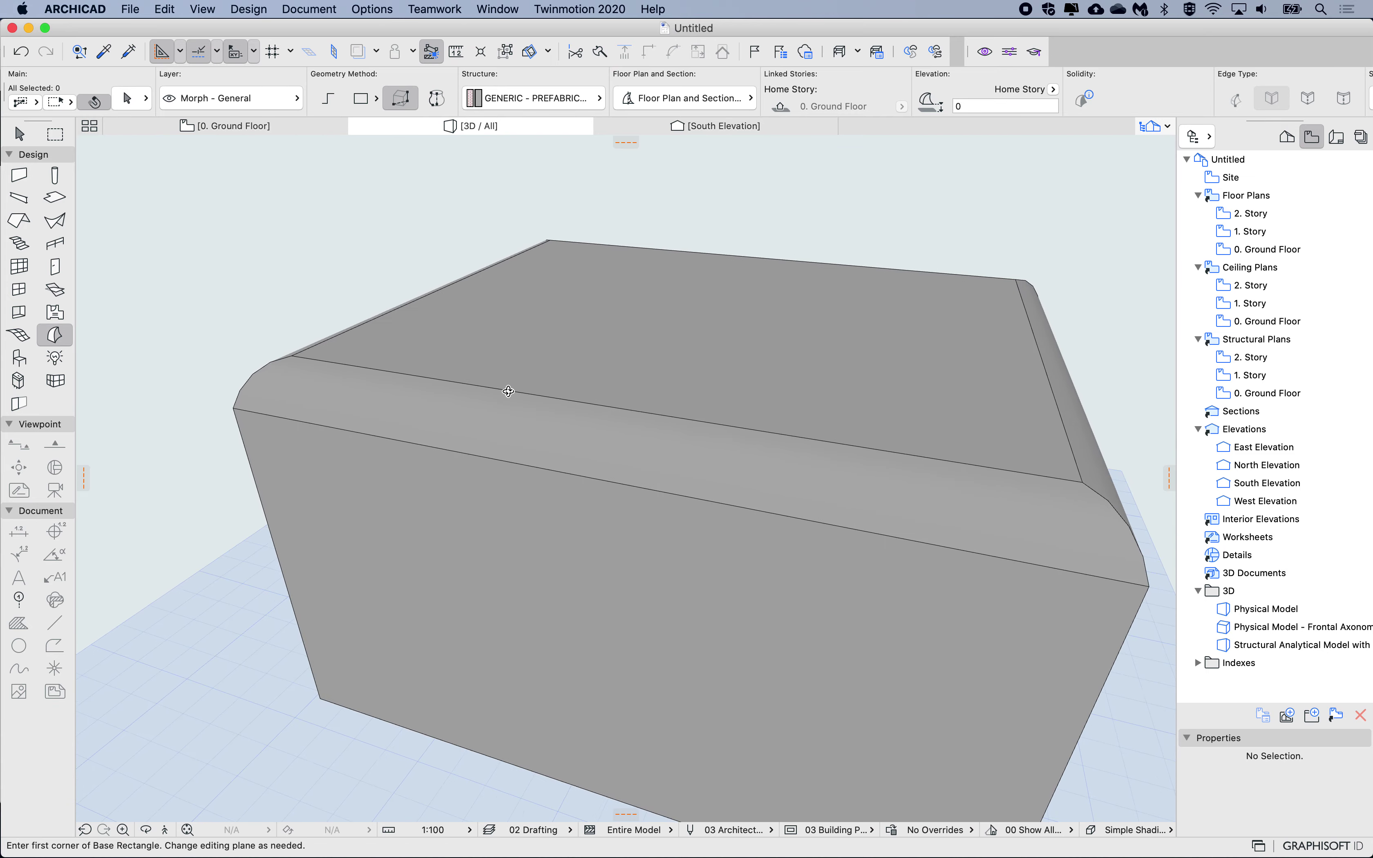
scroll(508, 392, "left", 10, "shift")
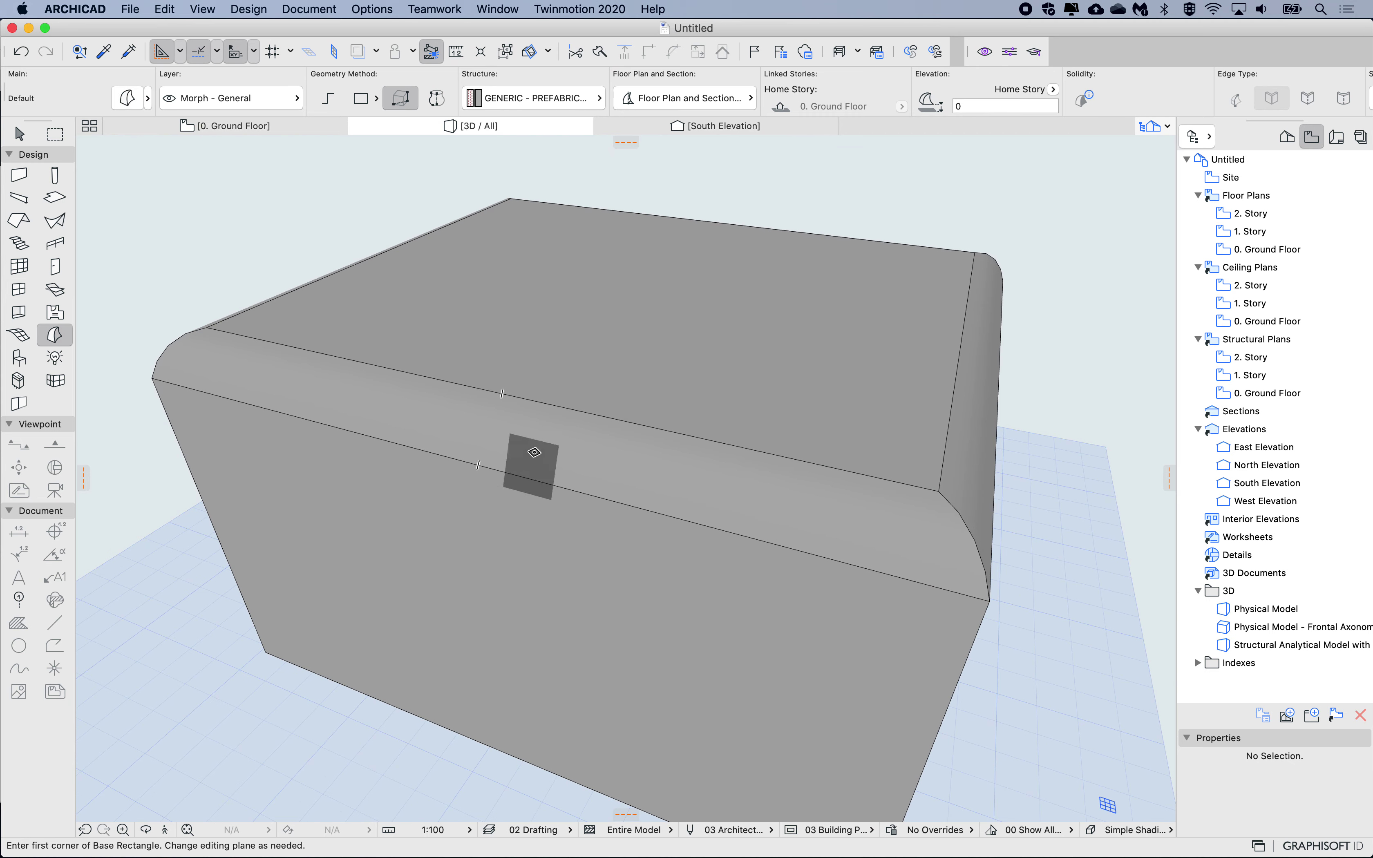
scroll(537, 402, "up", 5)
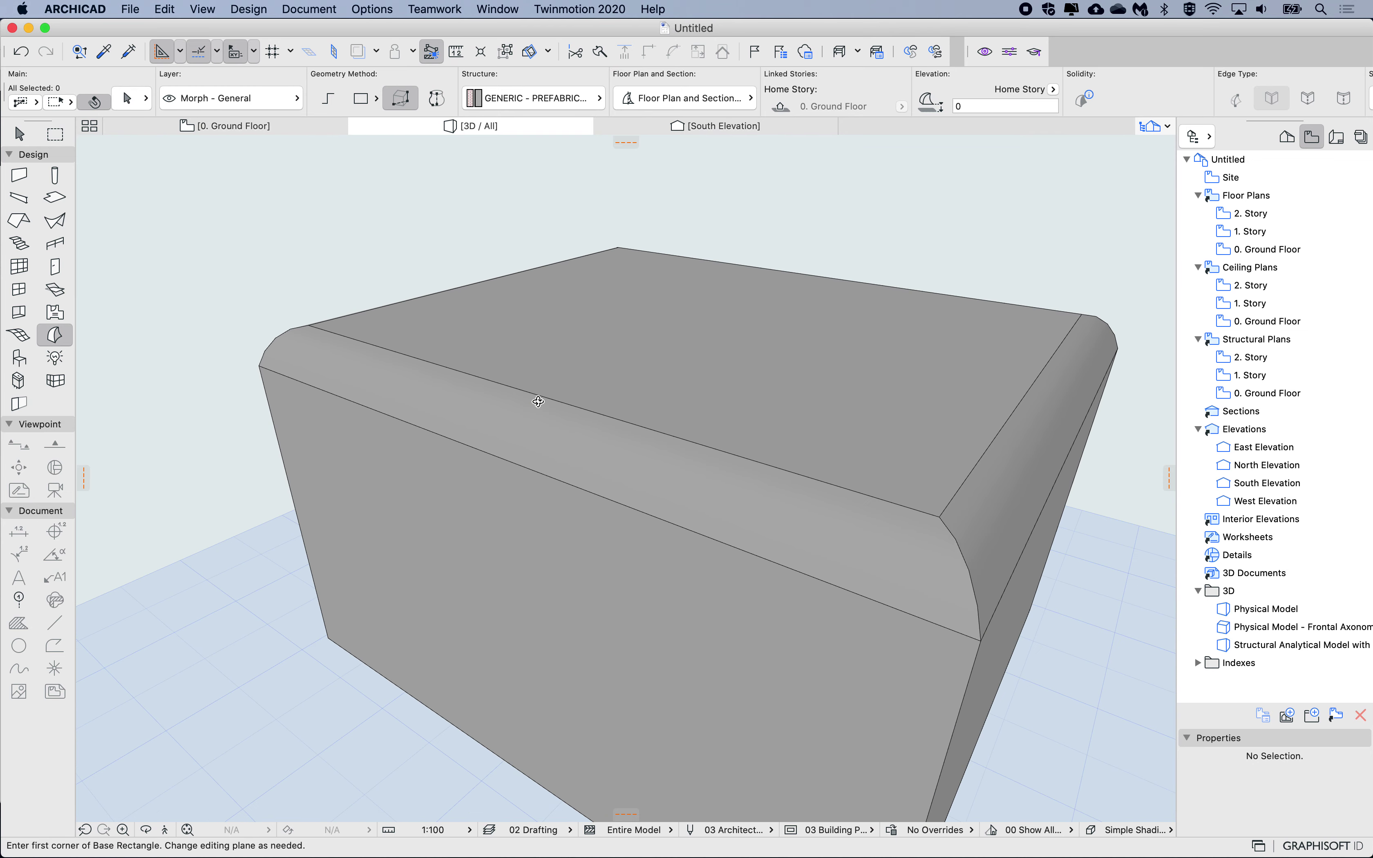
scroll(537, 401, "down", 3)
scroll(538, 401, "down", 5, "shift")
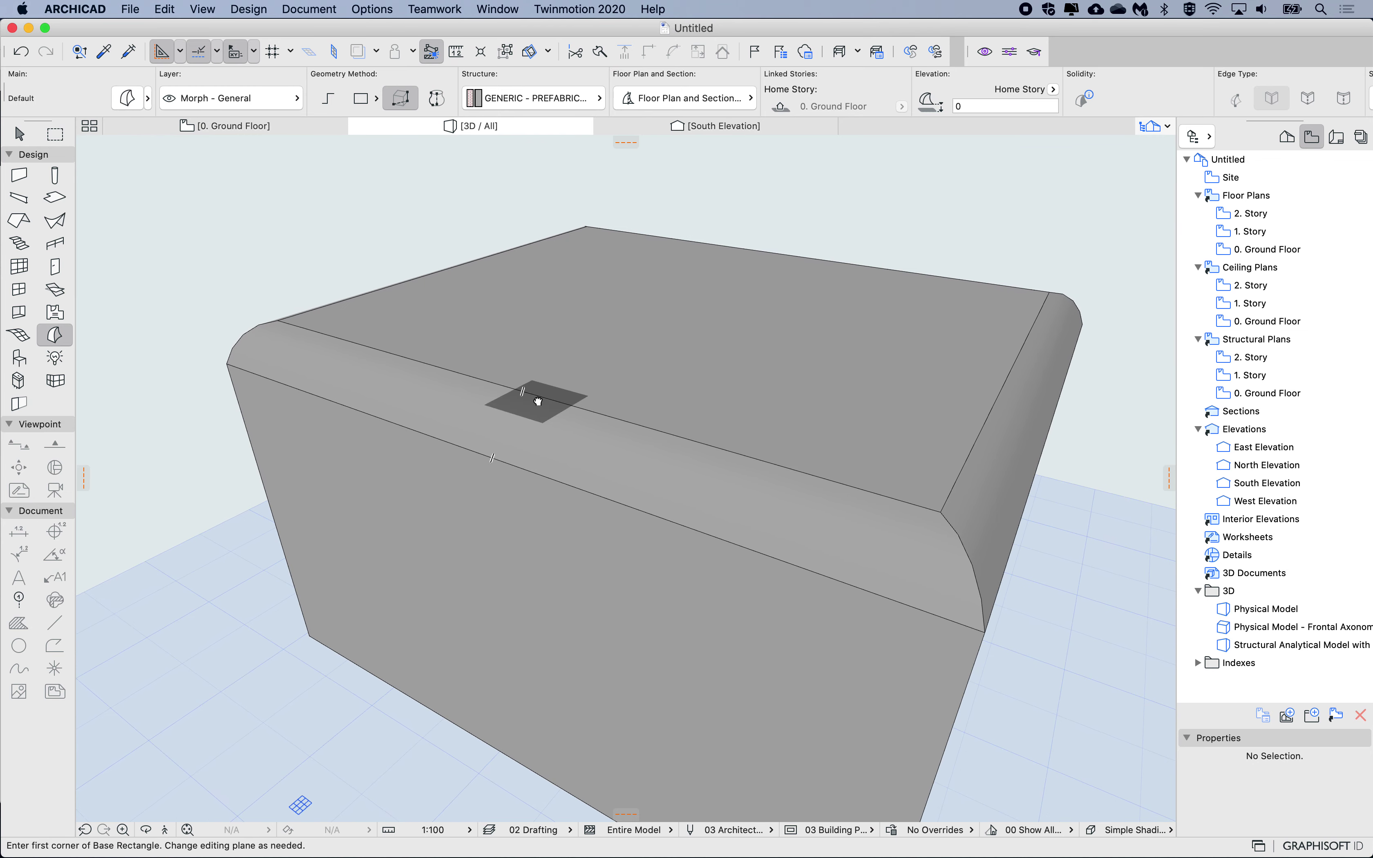
Step: Set the two long boundary edges of the block's front fillet to Hidden, clear the selection and inspect the smooth edge
key("shift")
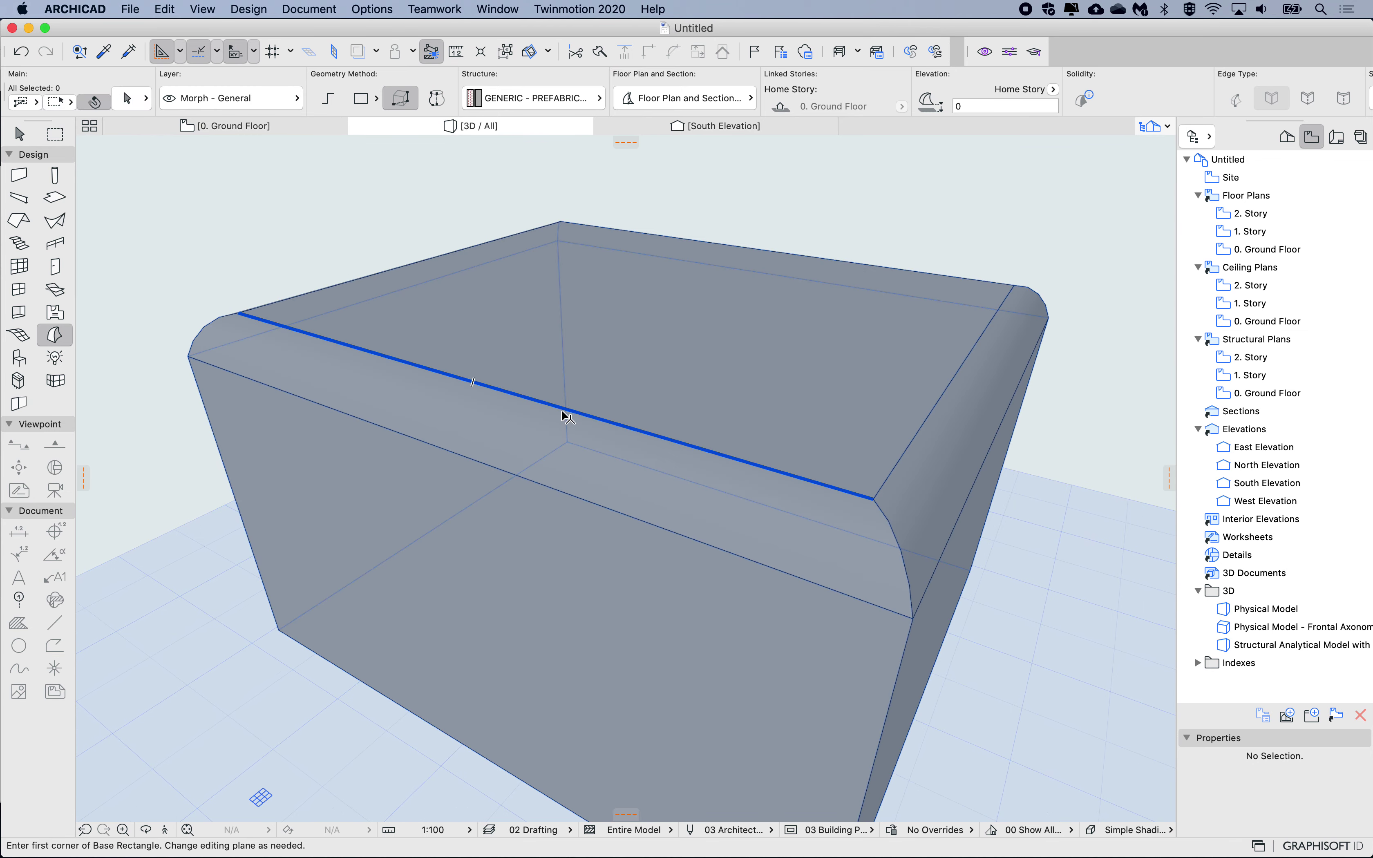
key("shift")
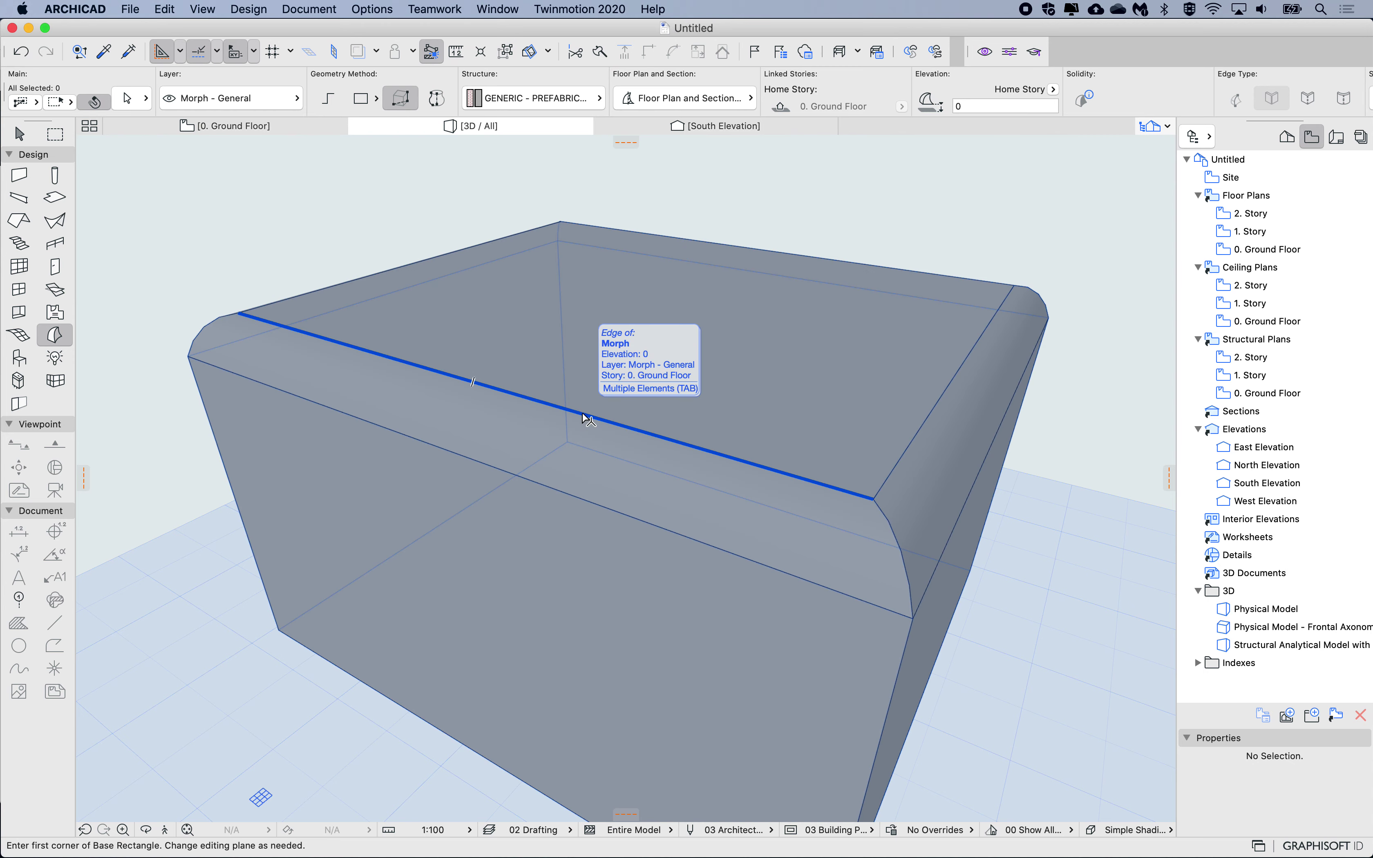
left_click(580, 414, "shift")
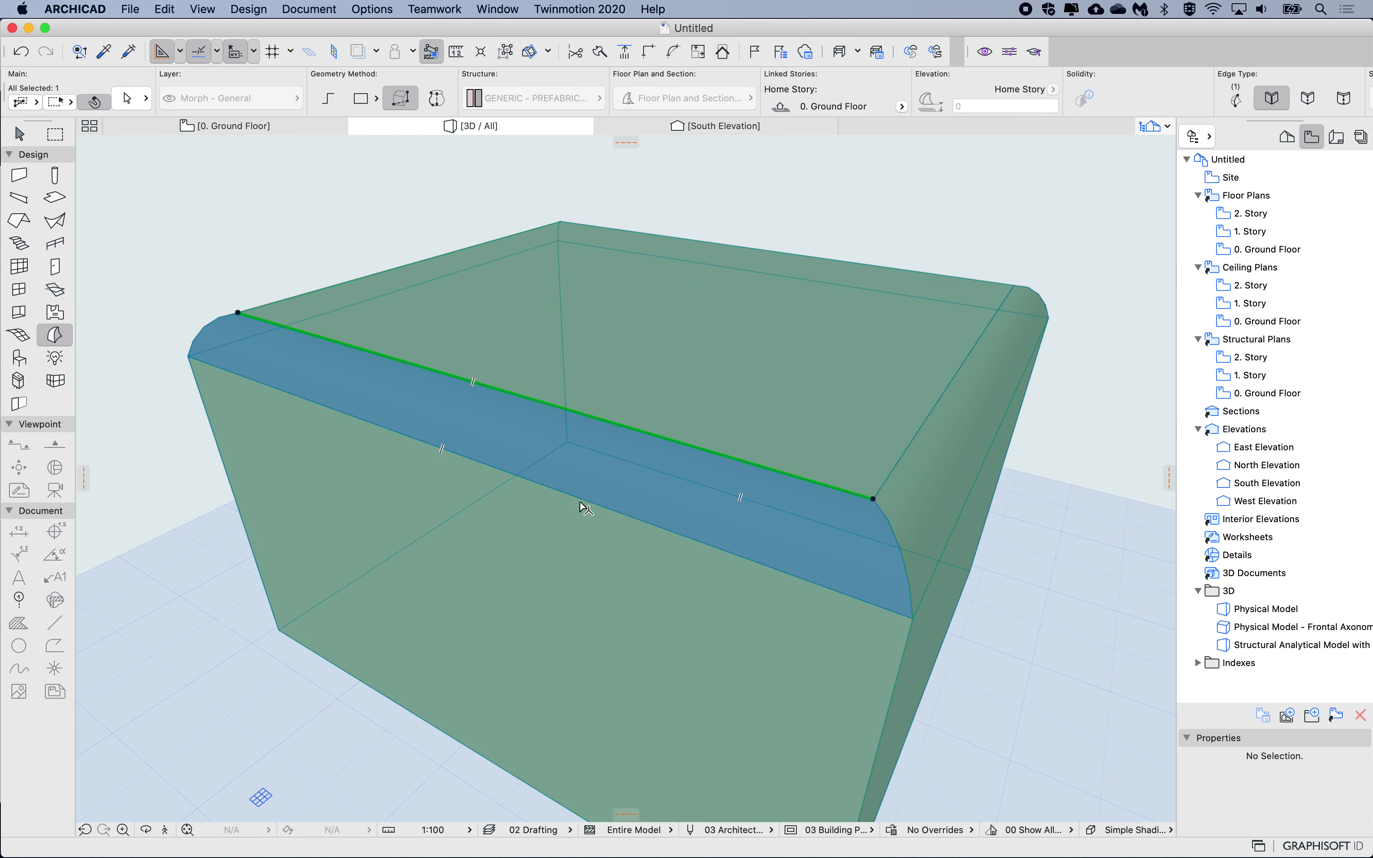
left_click(580, 502, "shift")
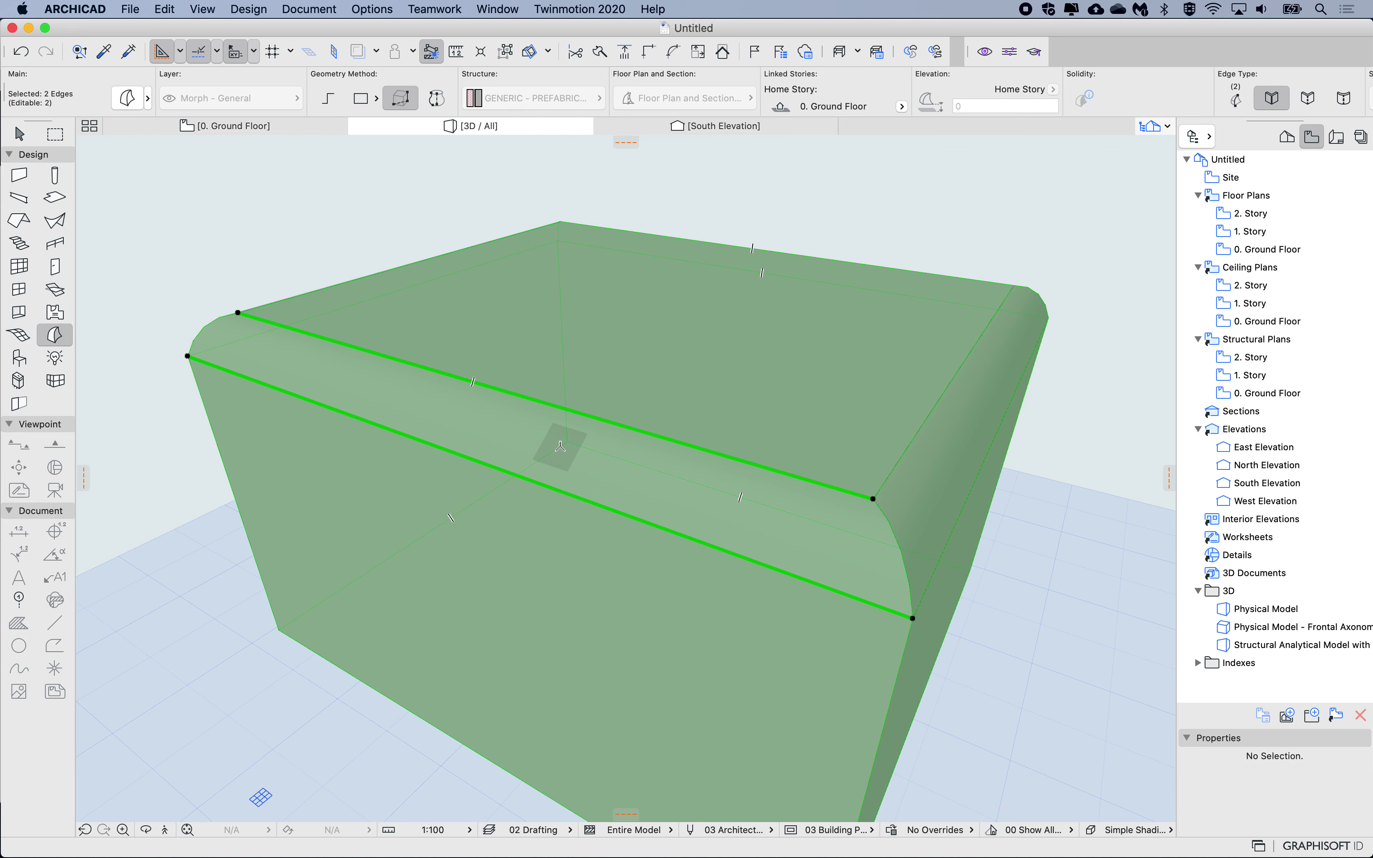
key("super+t")
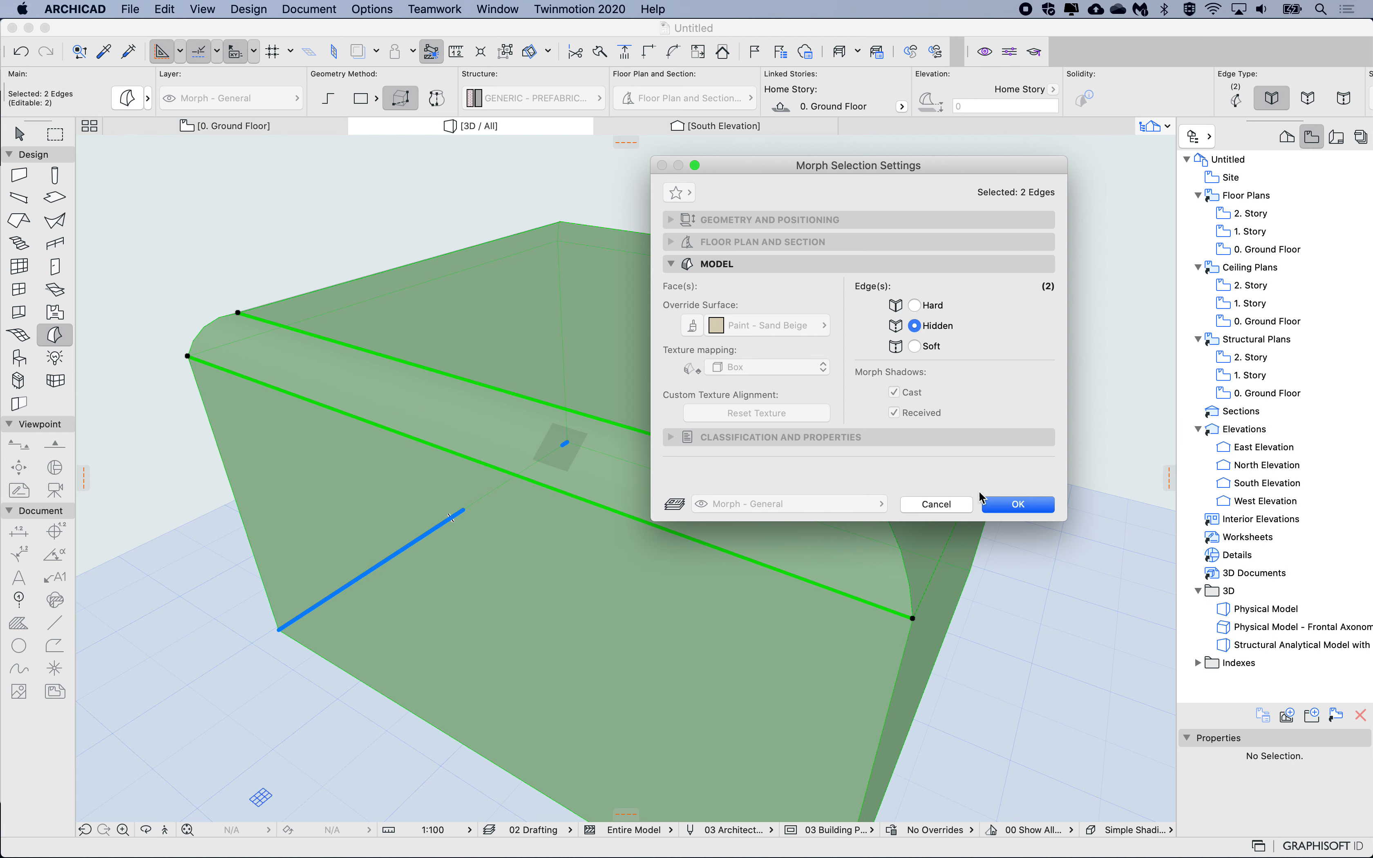
left_click(1016, 504)
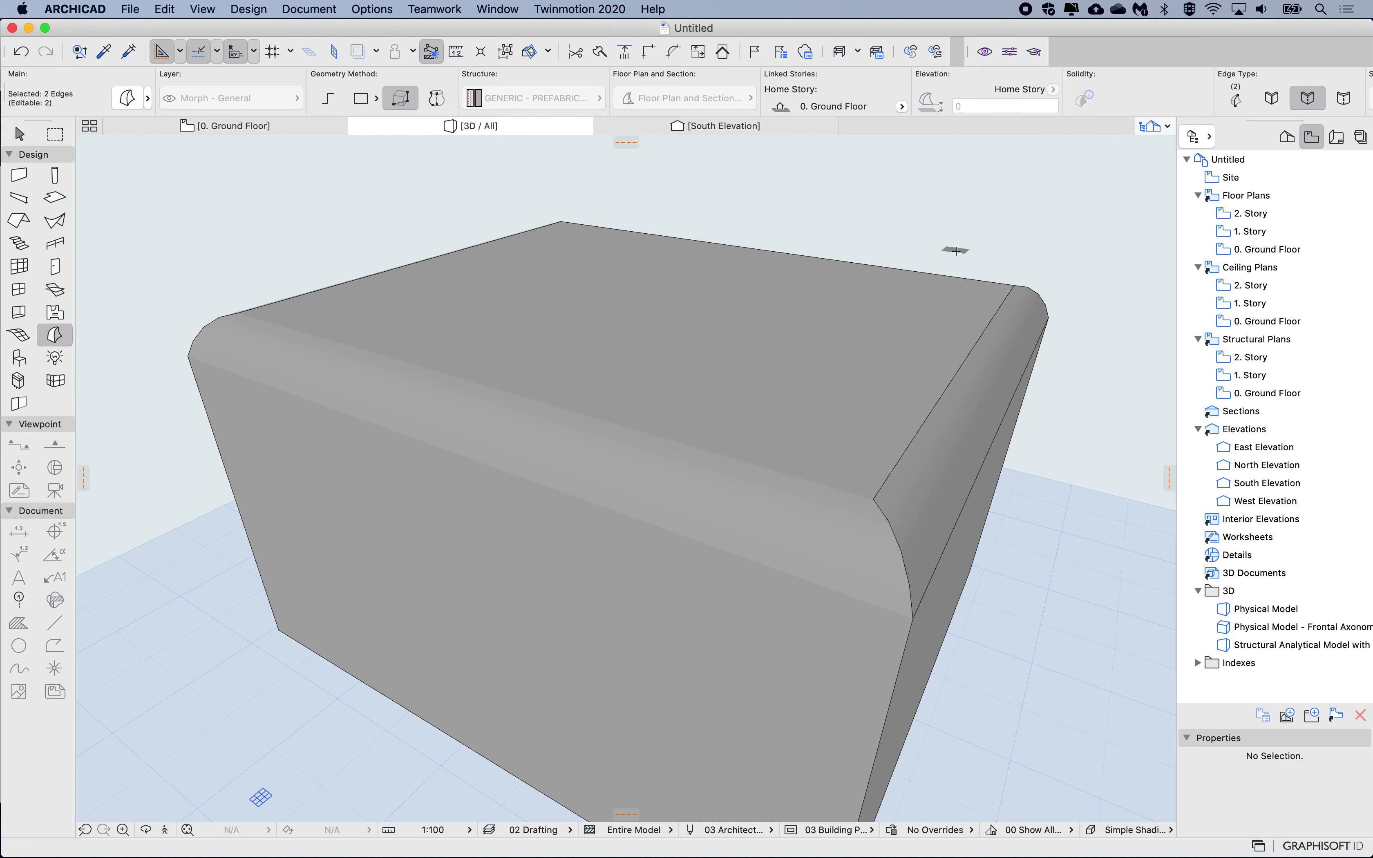
key("Escape")
middle_click_drag(653, 381, 761, 417, "shift")
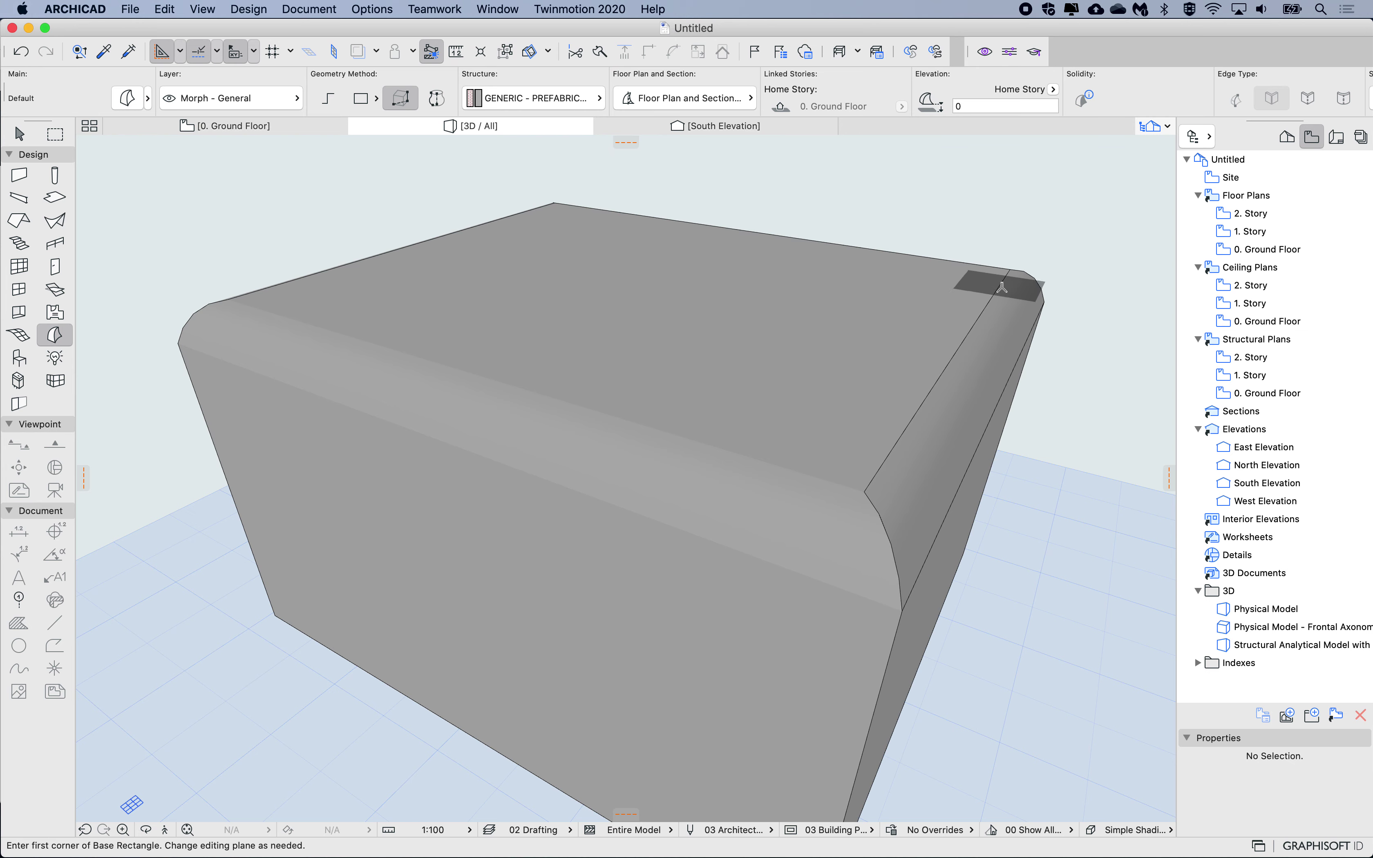
scroll(450, 445, "down", 5, "shift")
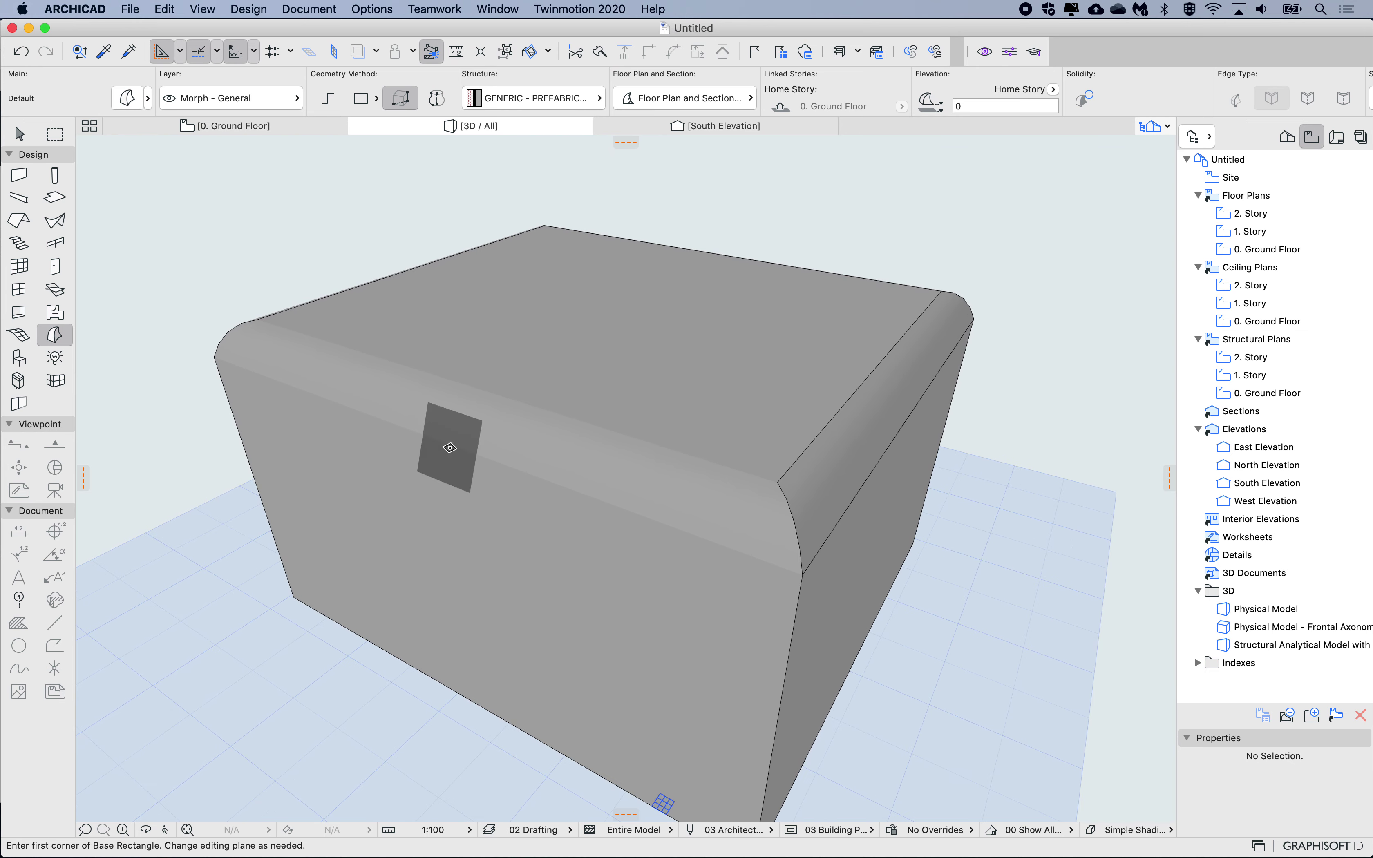
scroll(452, 452, "down", 5, "shift")
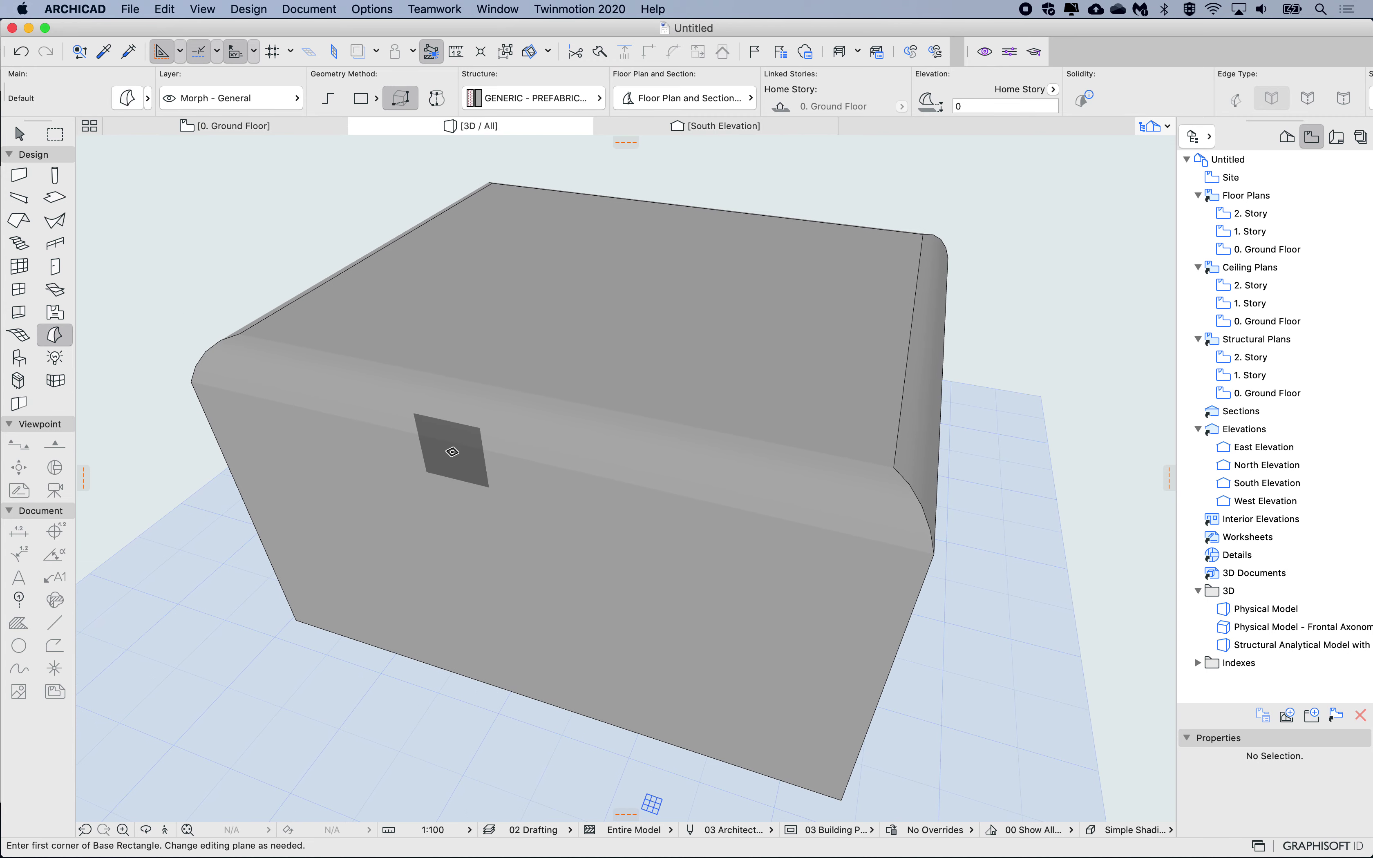